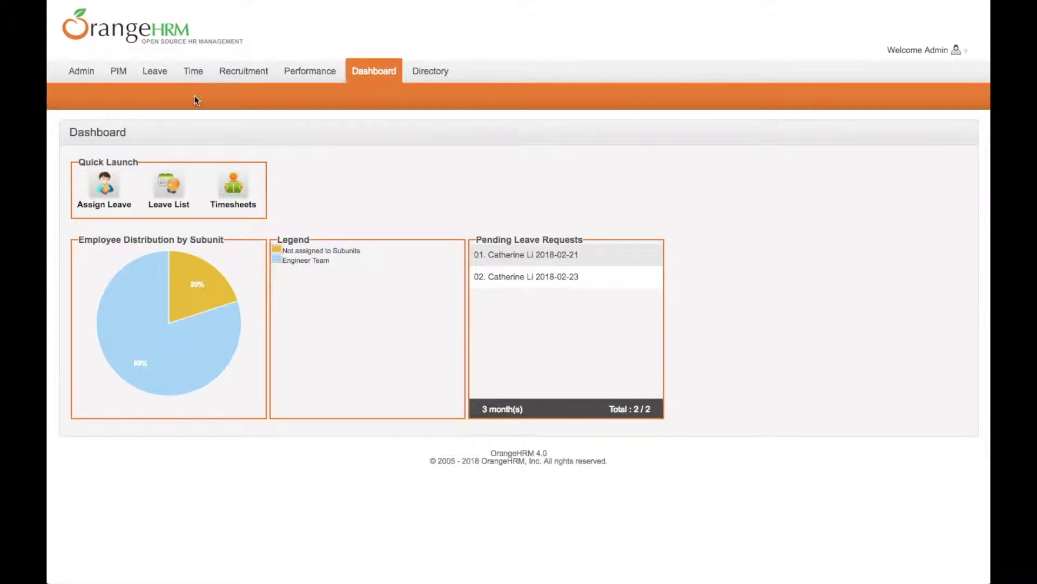
Open the Time > Project Info > Projects list, which shows Hong Kong Broadband's HKBN project.
{"action": "mouse_move", "coordinate": [193, 72]}
{"action": "mouse_move", "coordinate": [287, 108]}
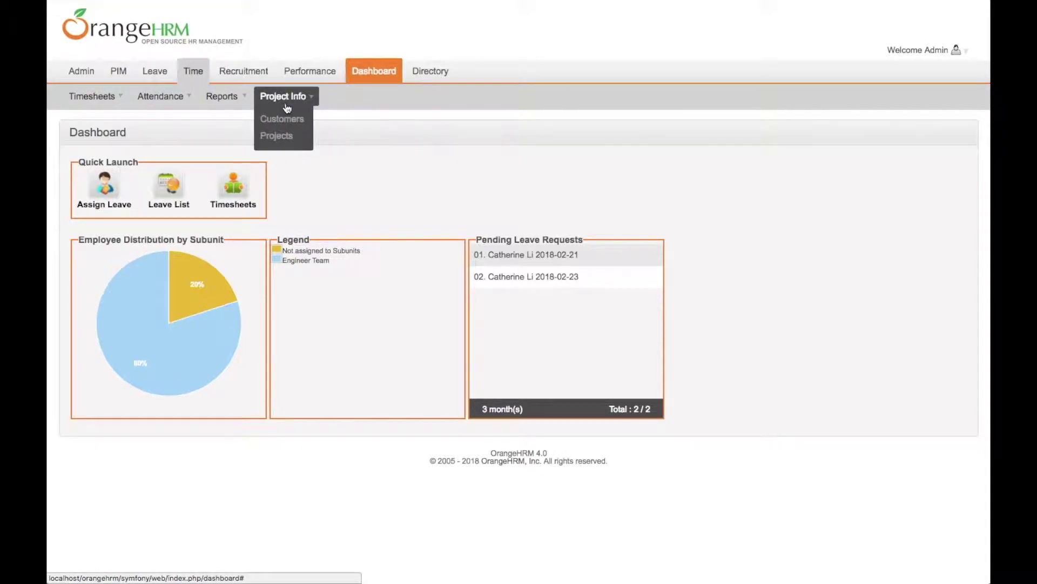
{"action": "left_click", "coordinate": [287, 137]}
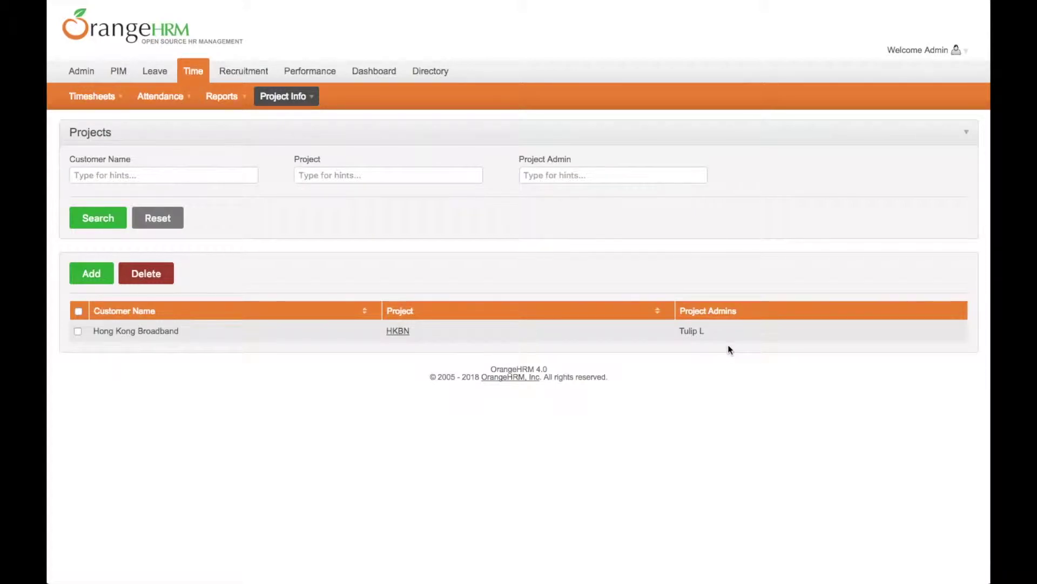
Log out of the admin account and sign in as the supervisor with the saved login.
{"action": "left_click", "coordinate": [937, 53]}
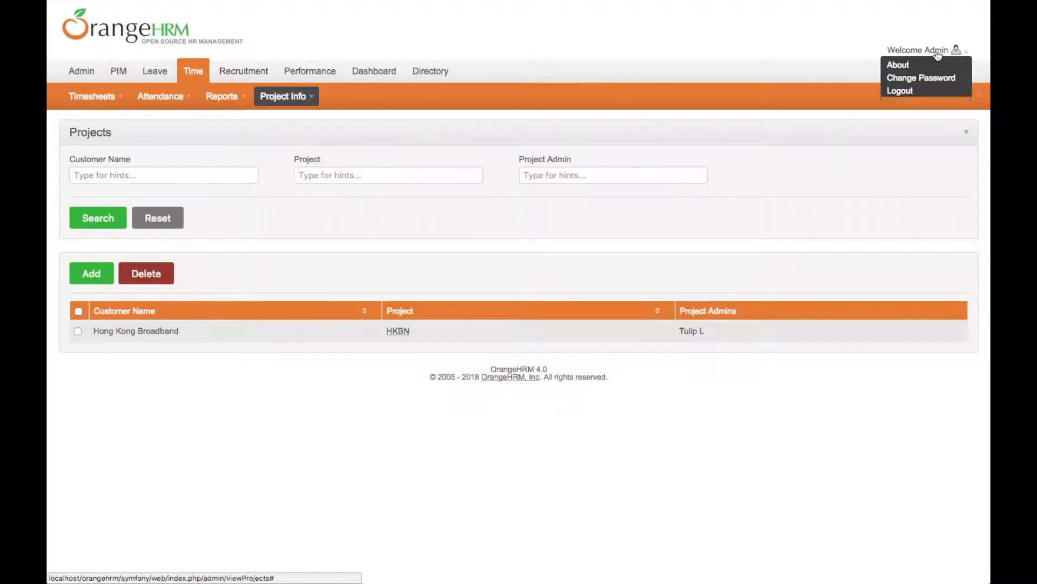
{"action": "left_click", "coordinate": [900, 91]}
{"action": "left_click", "coordinate": [574, 212]}
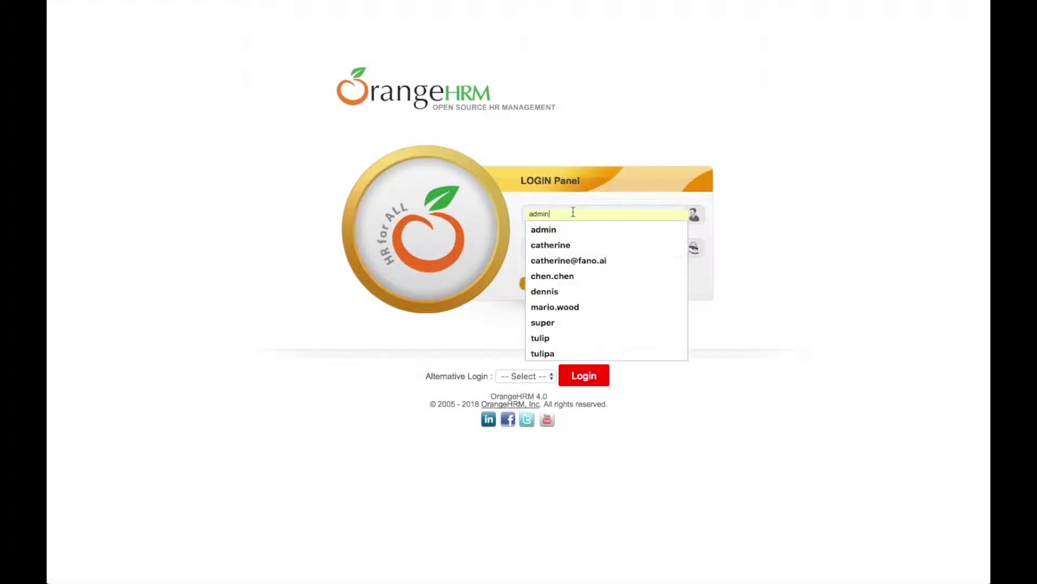
{"action": "left_click", "coordinate": [554, 292]}
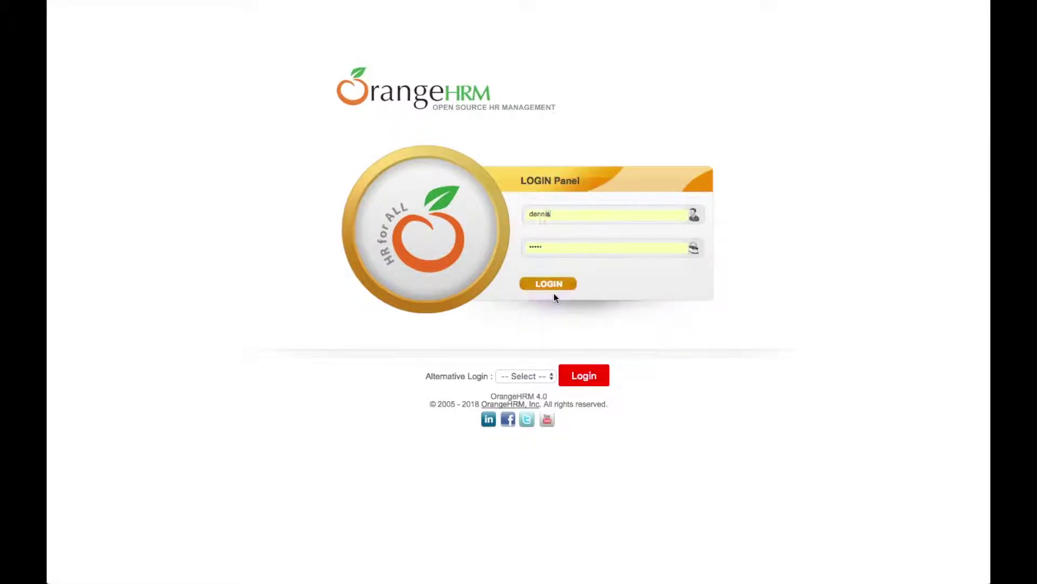
{"action": "left_click", "coordinate": [550, 285]}
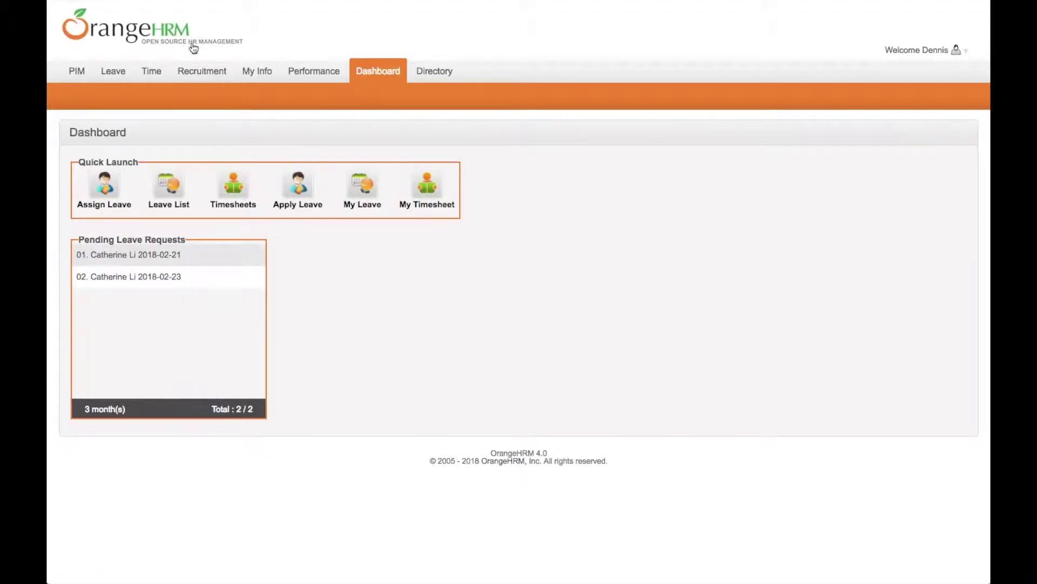
Sign out of the supervisor account, back to the login page.
{"action": "mouse_move", "coordinate": [149, 73]}
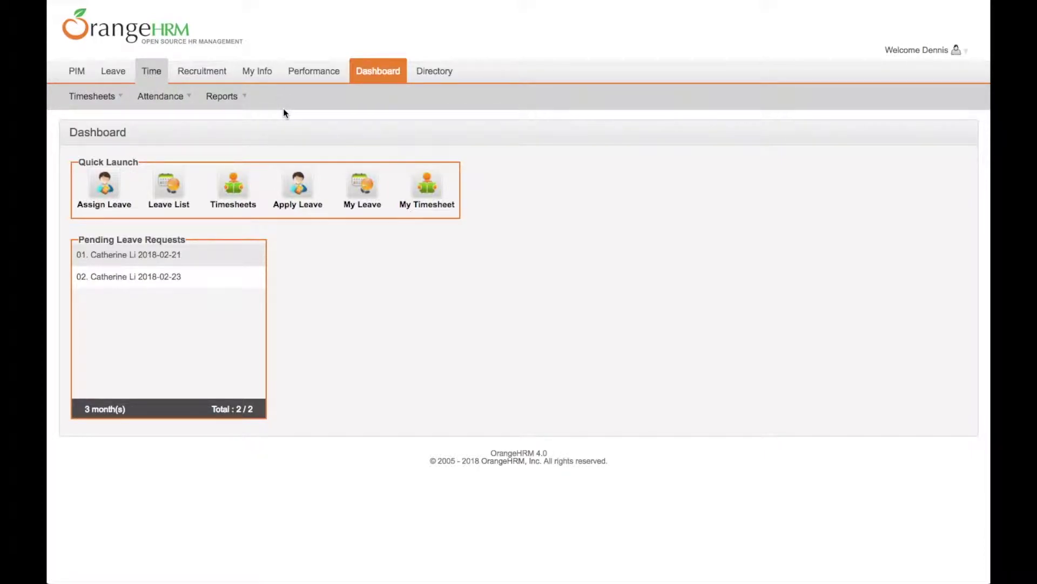
{"action": "left_click", "coordinate": [929, 50]}
{"action": "left_click", "coordinate": [901, 97]}
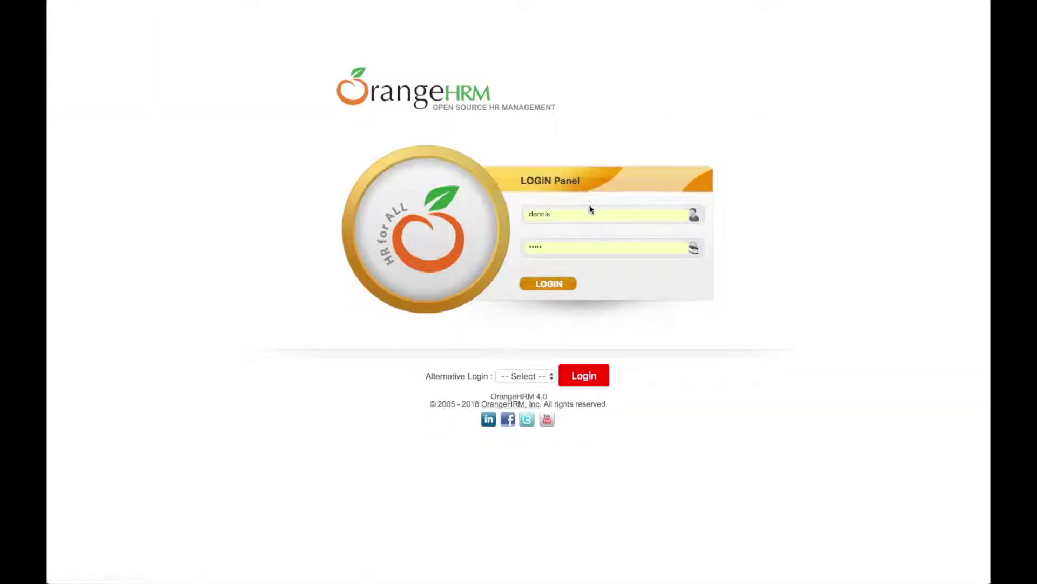
Sign in as the administrator using the saved login.
{"action": "left_click", "coordinate": [575, 214]}
{"action": "left_click", "coordinate": [555, 239]}
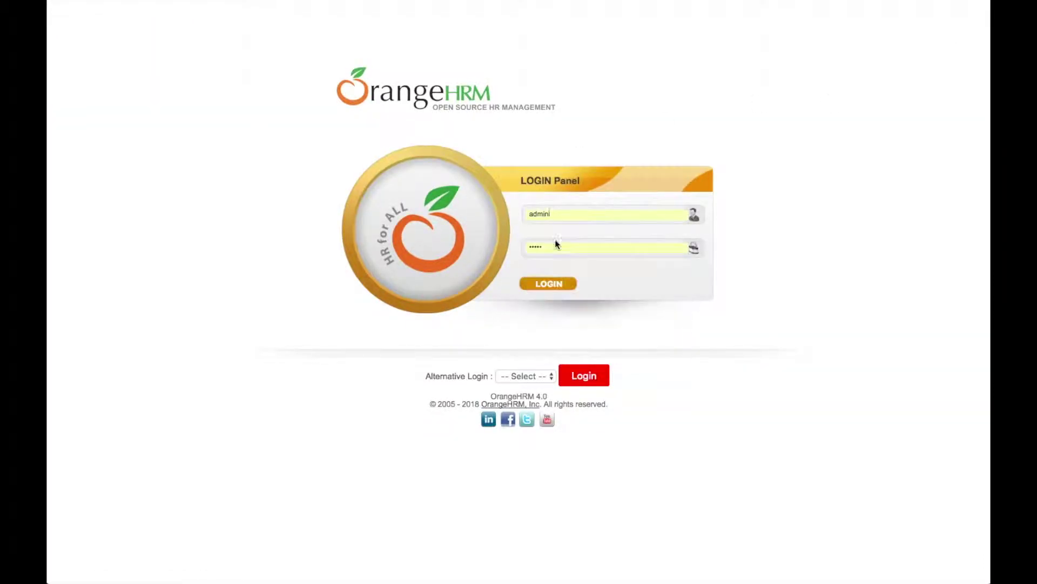
{"action": "left_click", "coordinate": [549, 284]}
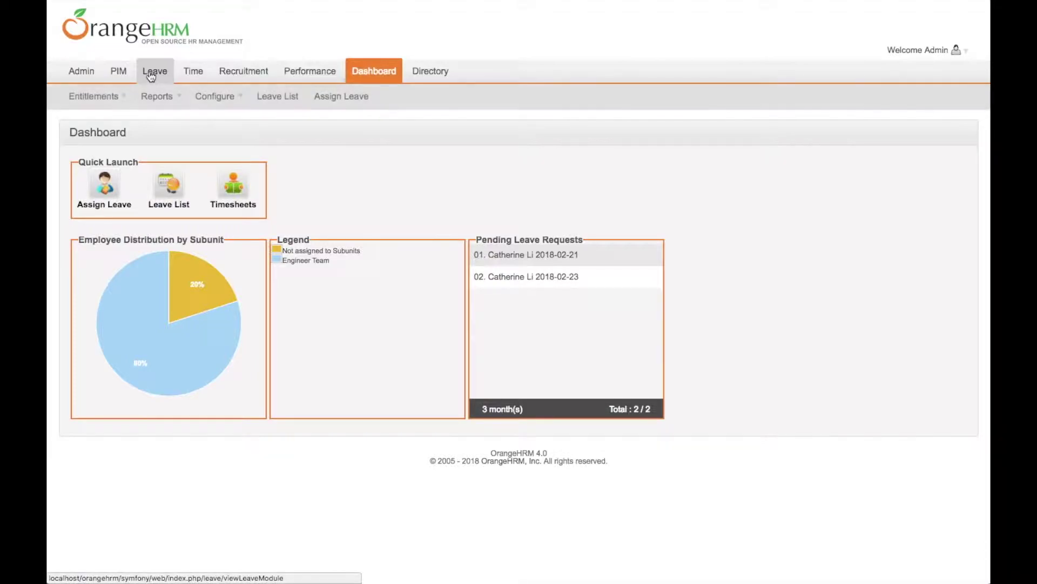
Open the Projects list under Time > Project Info.
{"action": "mouse_move", "coordinate": [196, 76]}
{"action": "mouse_move", "coordinate": [281, 96]}
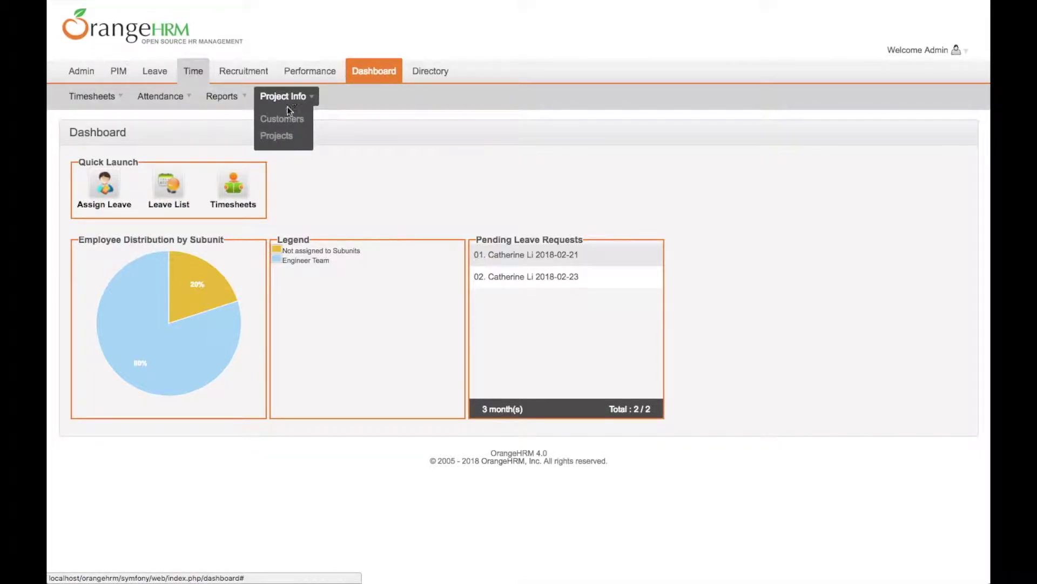
{"action": "left_click", "coordinate": [281, 137]}
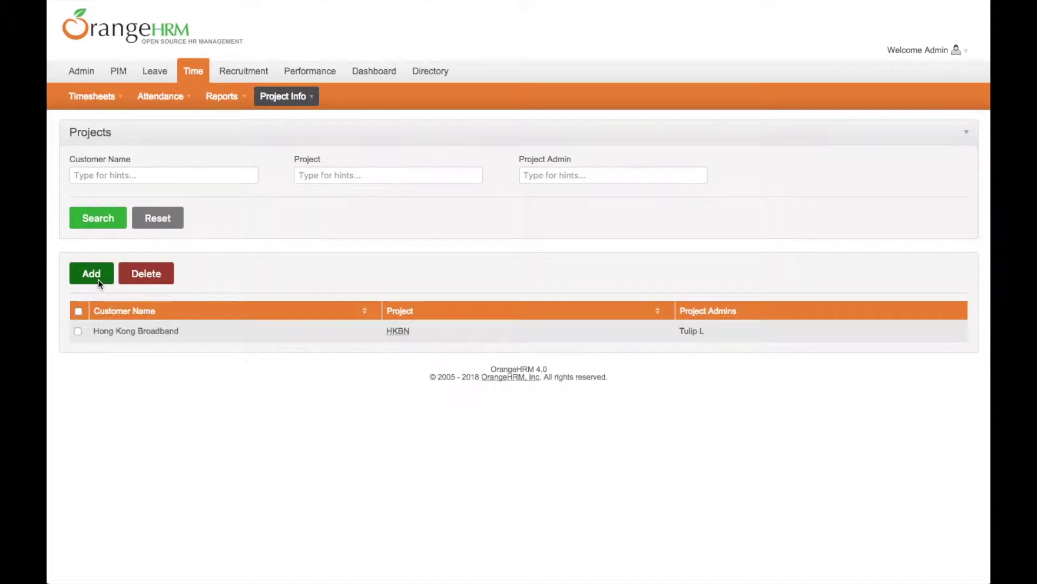
Start a new project for customer Hong Kong Broadband named HKBN II.
{"action": "left_click", "coordinate": [92, 273]}
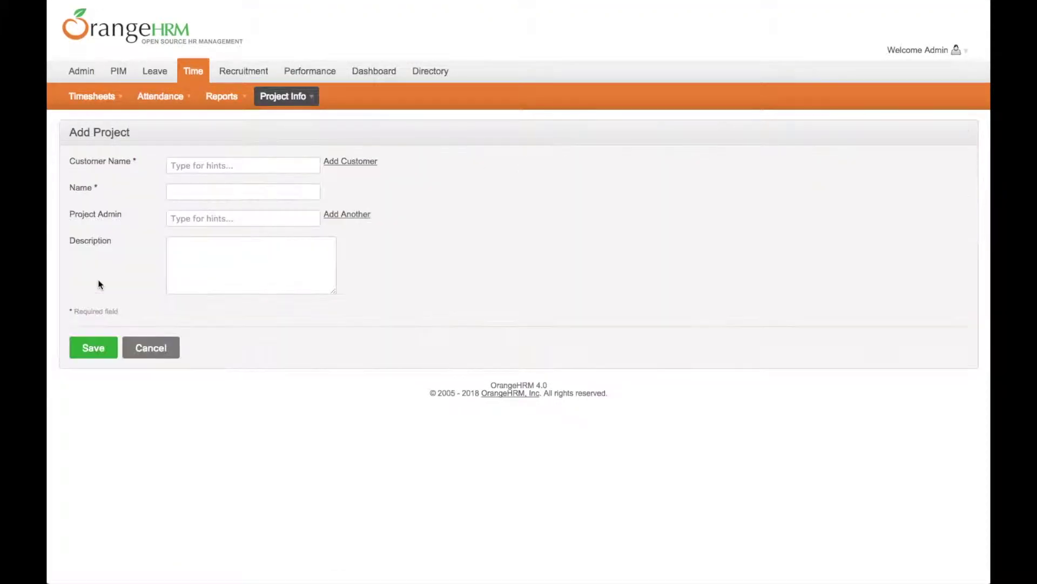
{"action": "left_click", "coordinate": [214, 165]}
{"action": "type", "text": "H"}
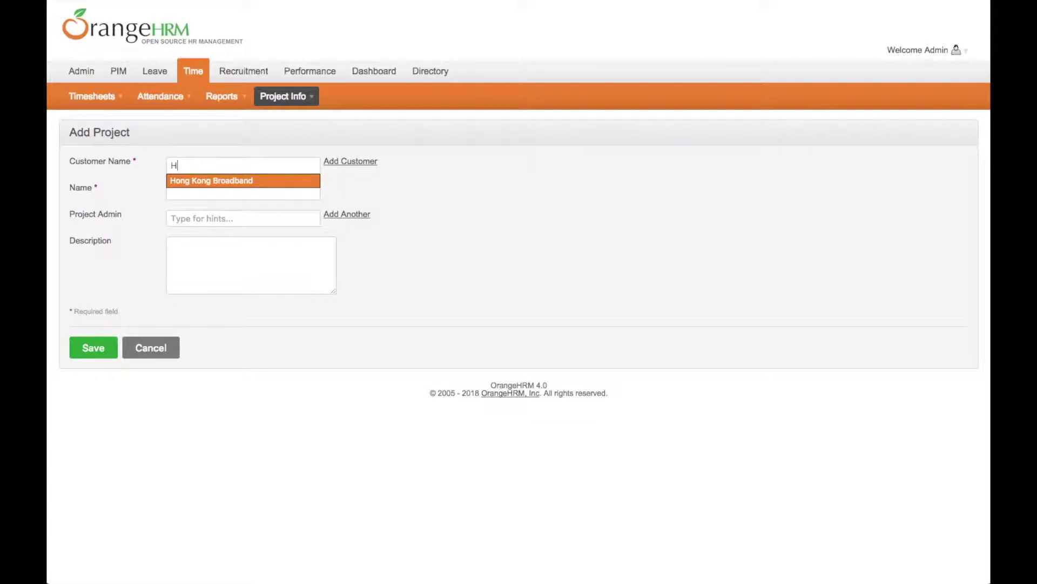
{"action": "left_click", "coordinate": [216, 180]}
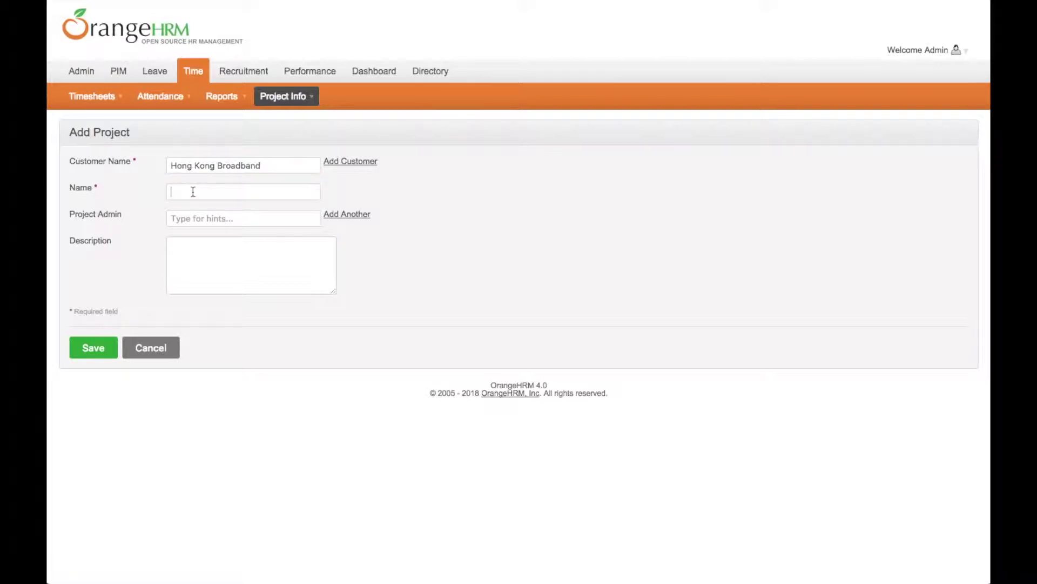
{"action": "left_click", "coordinate": [193, 192]}
{"action": "type", "text": "H"}
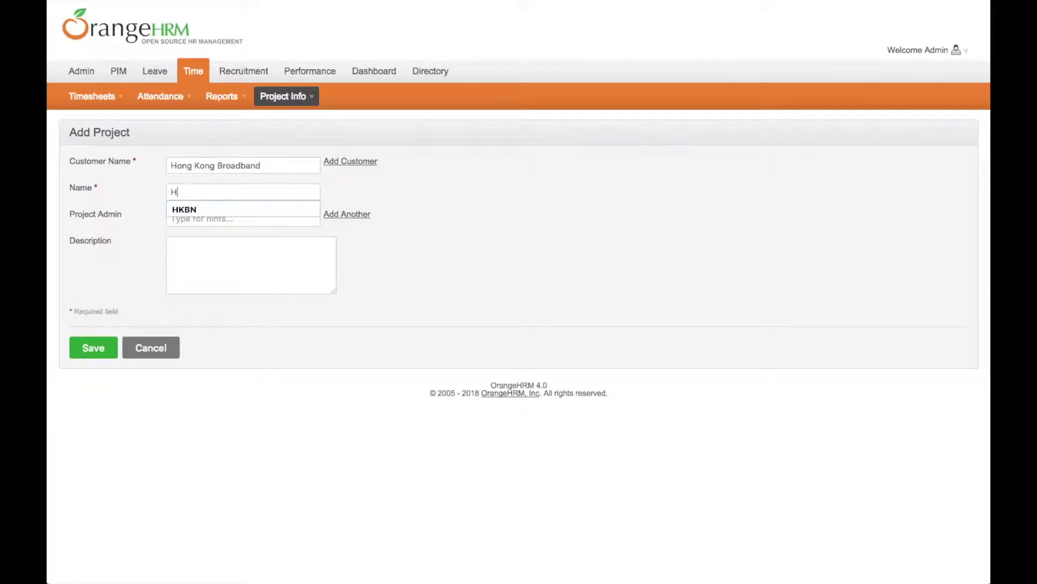
{"action": "type", "text": "KBN"}
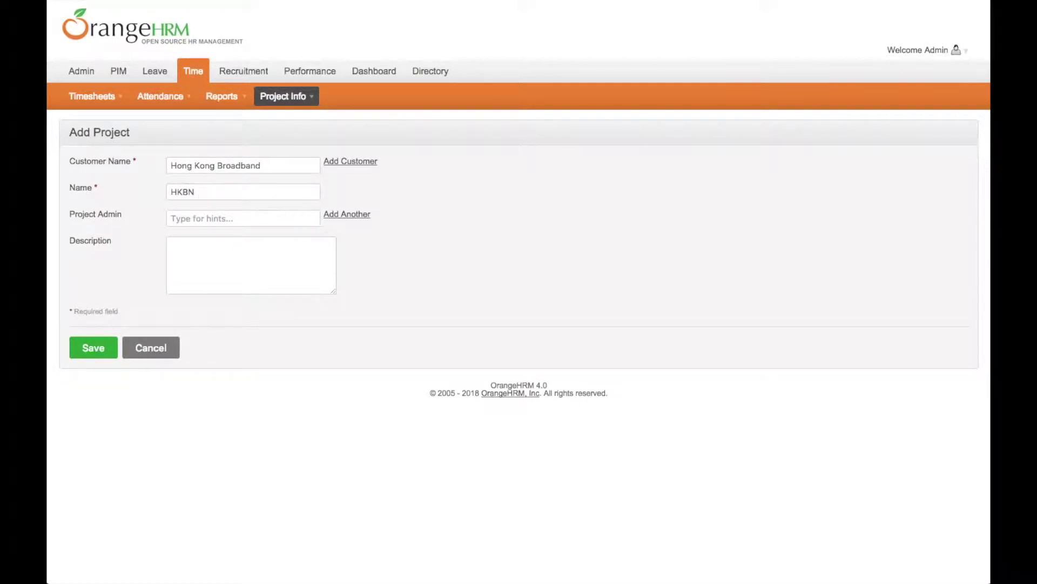
{"action": "type", "text": " II"}
Assign the supervisor as the single project admin and save the HKBN II project.
{"action": "left_click", "coordinate": [216, 217]}
{"action": "left_click", "coordinate": [352, 219]}
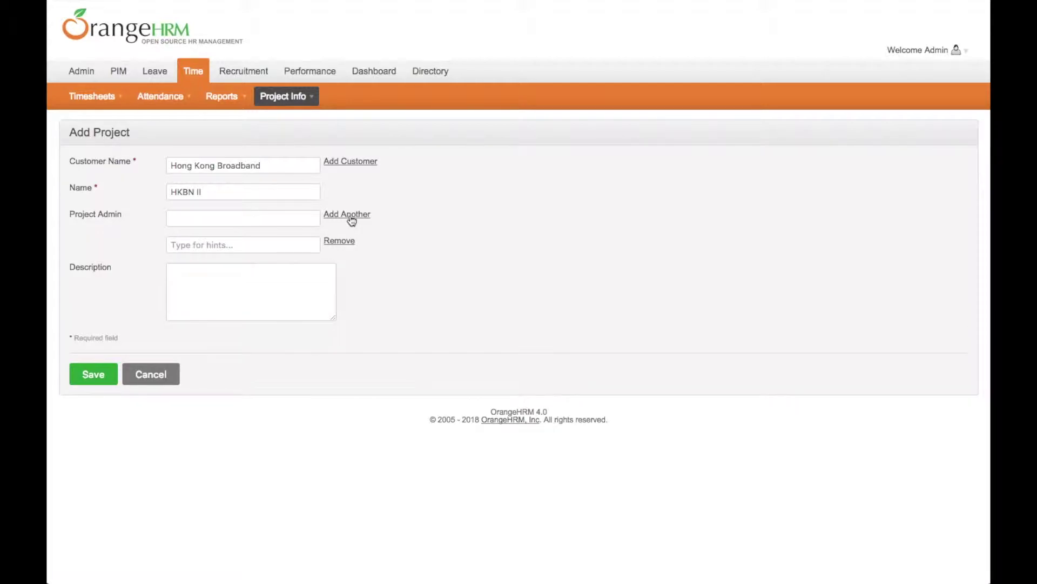
{"action": "left_click", "coordinate": [339, 241]}
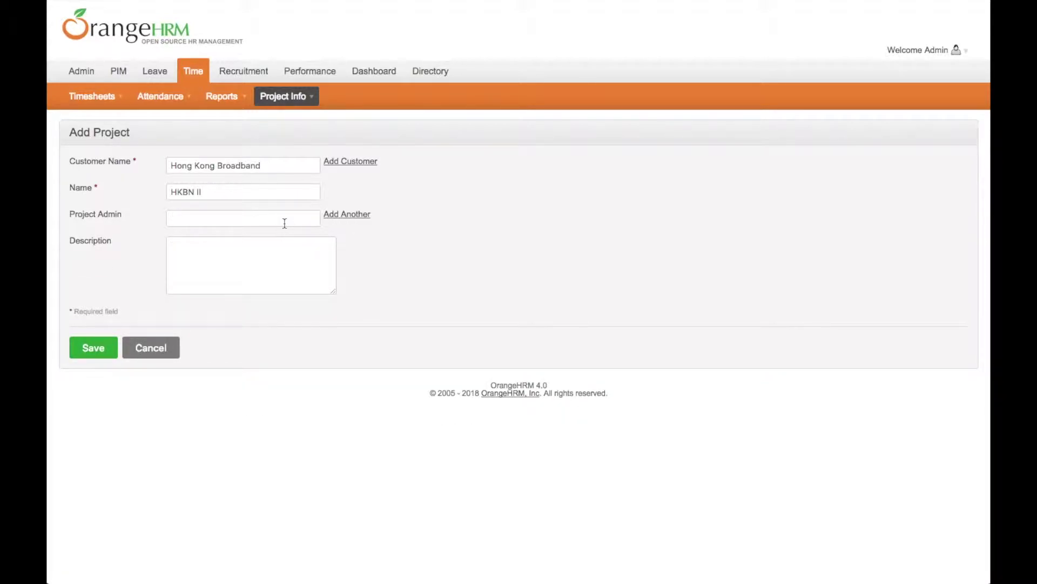
{"action": "type", "text": "de"}
{"action": "left_click", "coordinate": [261, 234]}
{"action": "left_click", "coordinate": [224, 262]}
{"action": "left_click", "coordinate": [93, 348]}
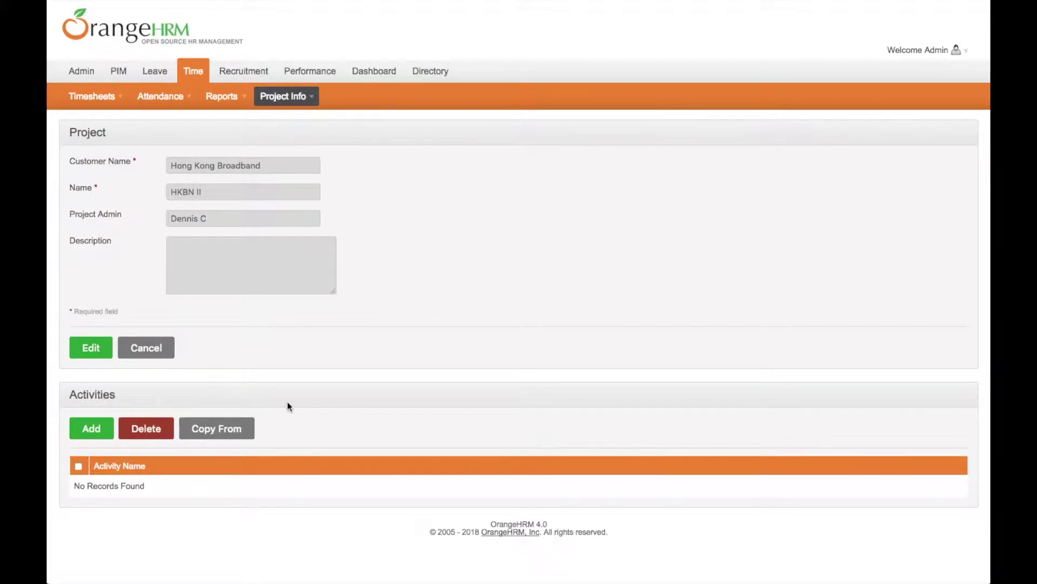
{"action": "left_click", "coordinate": [929, 58]}
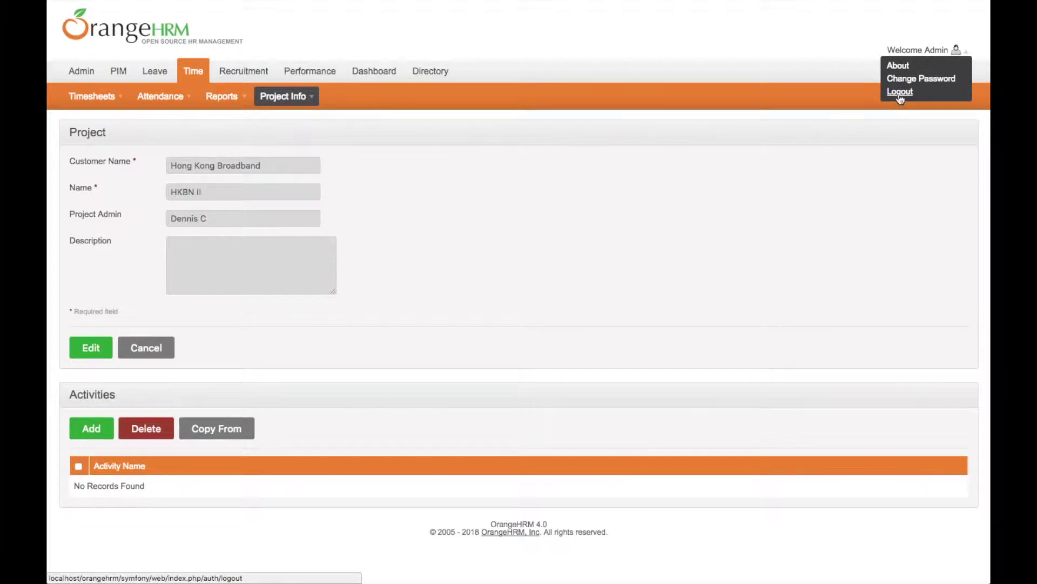
Log out of admin and sign in as the supervisor with the saved login.
{"action": "left_click", "coordinate": [900, 92]}
{"action": "left_click", "coordinate": [580, 215]}
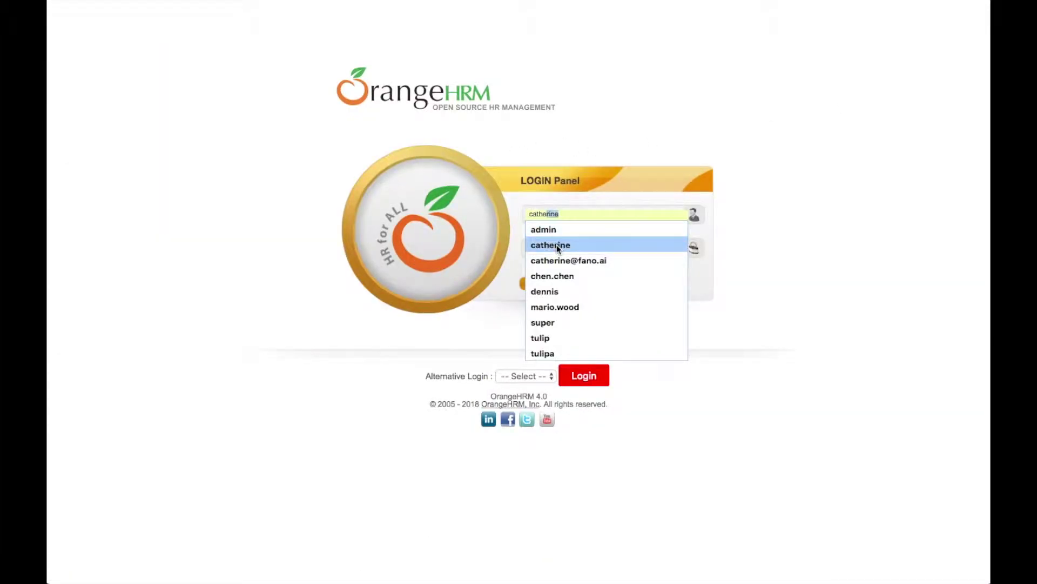
{"action": "left_click", "coordinate": [558, 293]}
{"action": "left_click", "coordinate": [549, 285]}
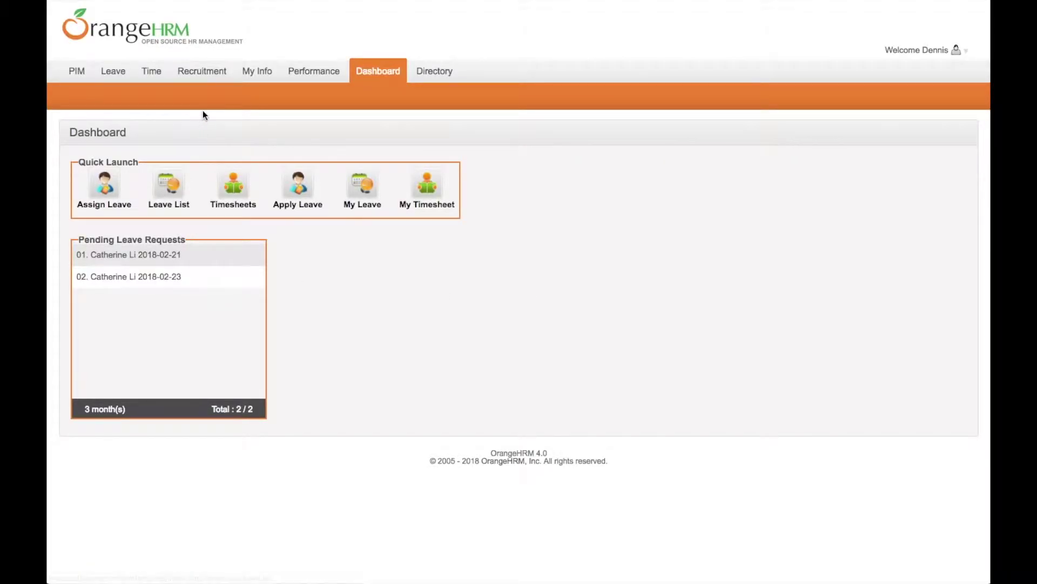
Open the Projects list and the HKBN II project's details.
{"action": "mouse_move", "coordinate": [151, 72]}
{"action": "mouse_move", "coordinate": [292, 97]}
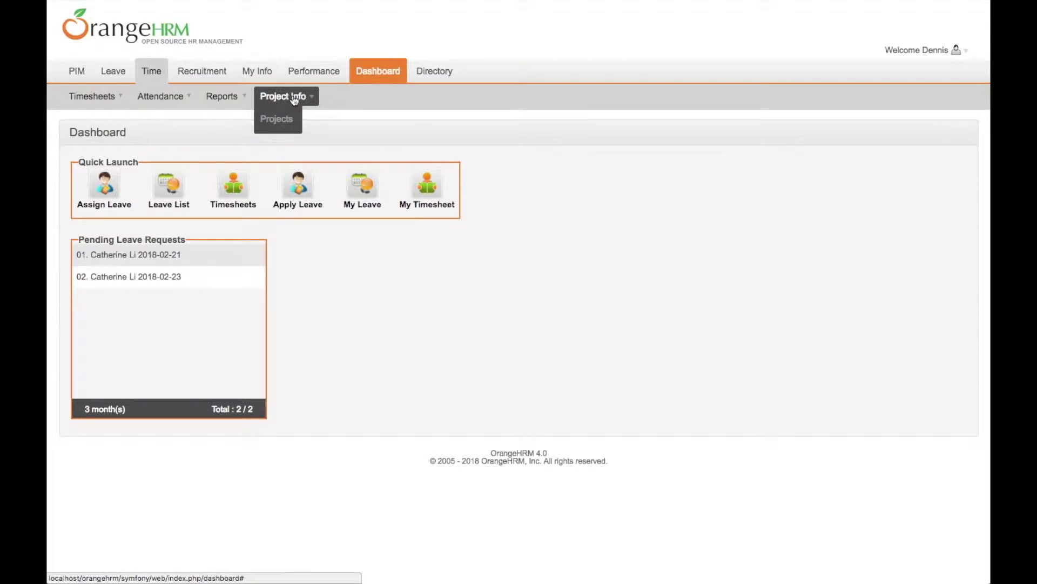
{"action": "left_click", "coordinate": [278, 129]}
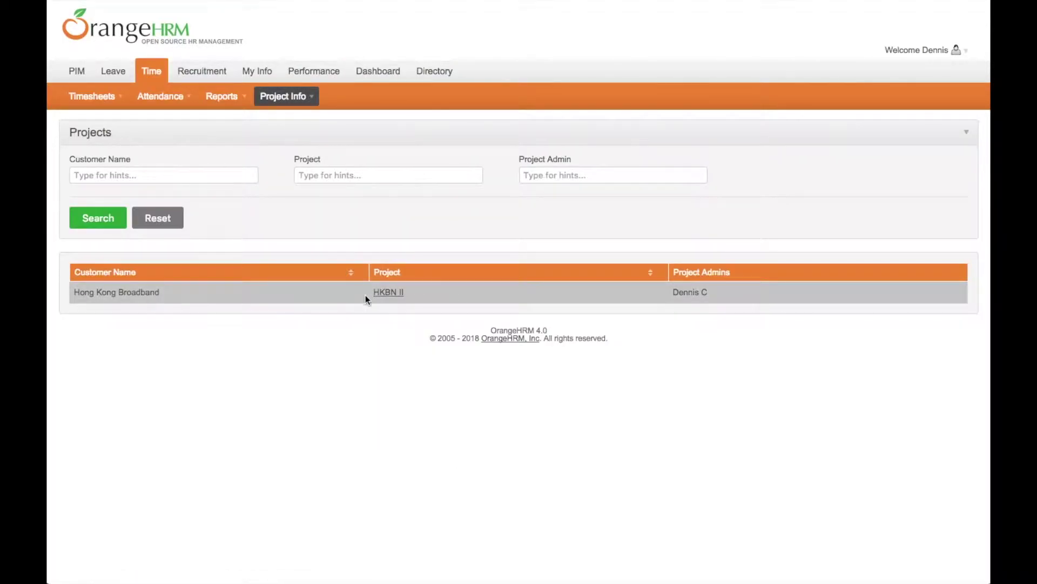
{"action": "left_click", "coordinate": [390, 294]}
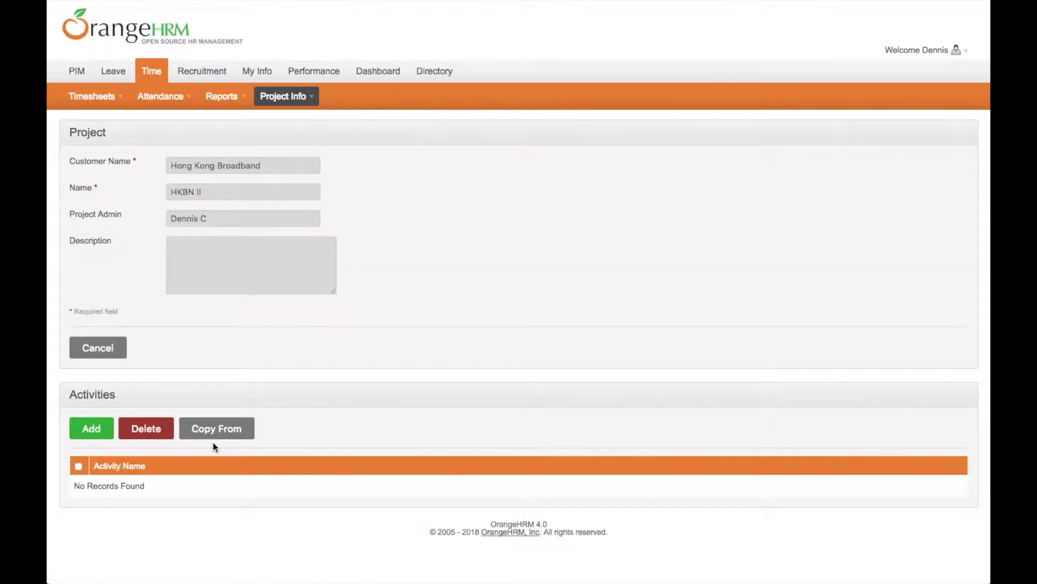
{"action": "scroll", "coordinate": [220, 362], "scroll_direction": "down", "scroll_amount": 1}
{"action": "scroll", "coordinate": [221, 365], "scroll_direction": "up", "scroll_amount": 1}
Copy the five activities from Hong Kong Broadband - HKBN into HKBN II, Deployment through Training Material.
{"action": "left_click", "coordinate": [219, 430]}
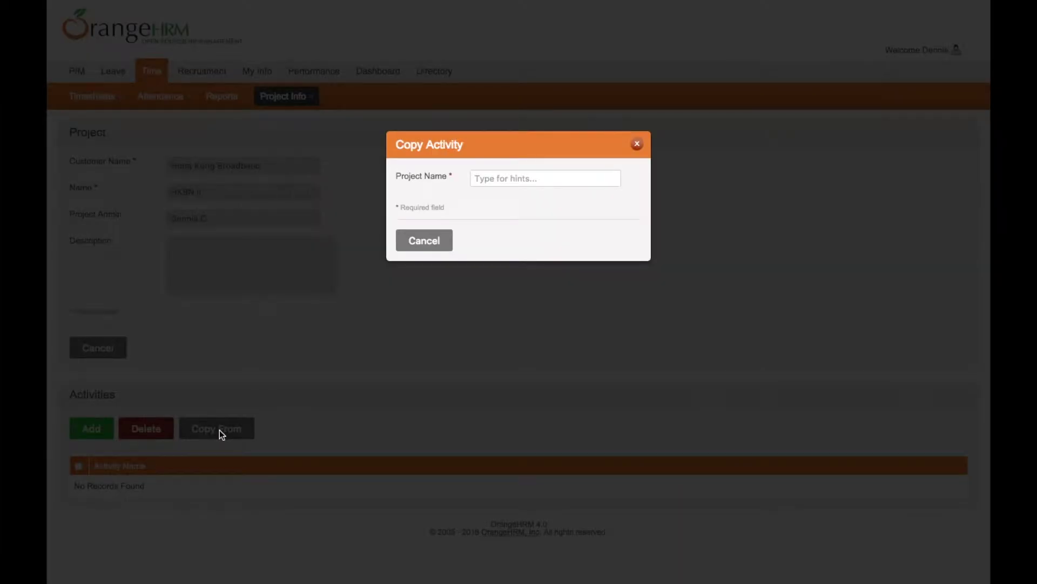
{"action": "left_click", "coordinate": [527, 180]}
{"action": "type", "text": "hon"}
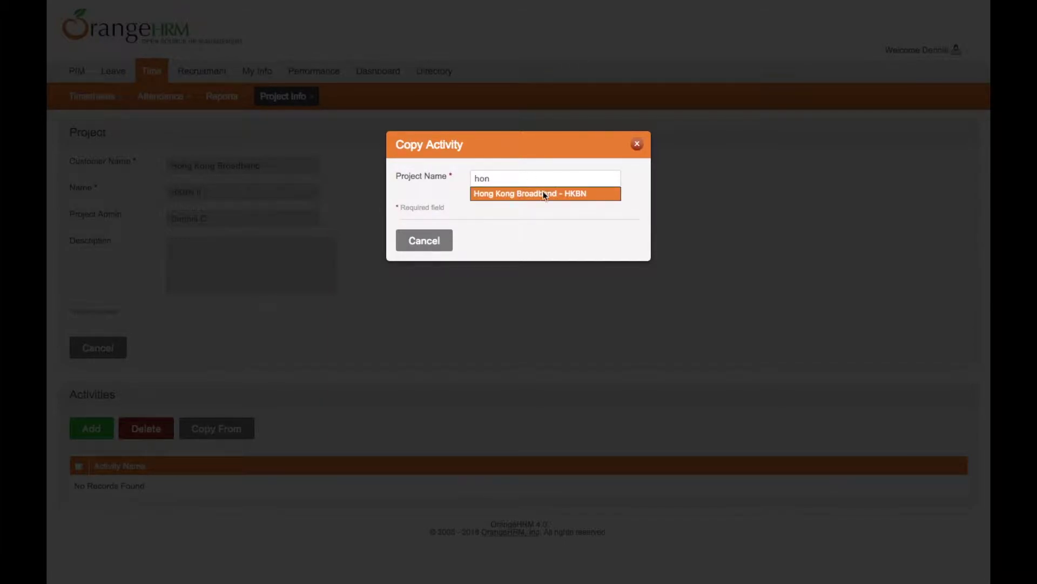
{"action": "left_click", "coordinate": [543, 193]}
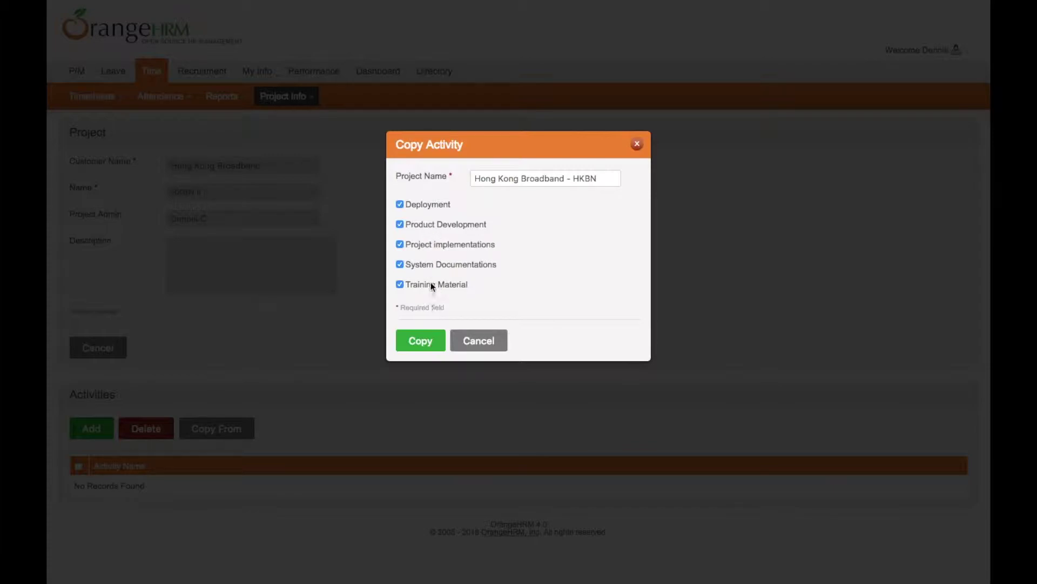
{"action": "left_click", "coordinate": [423, 339]}
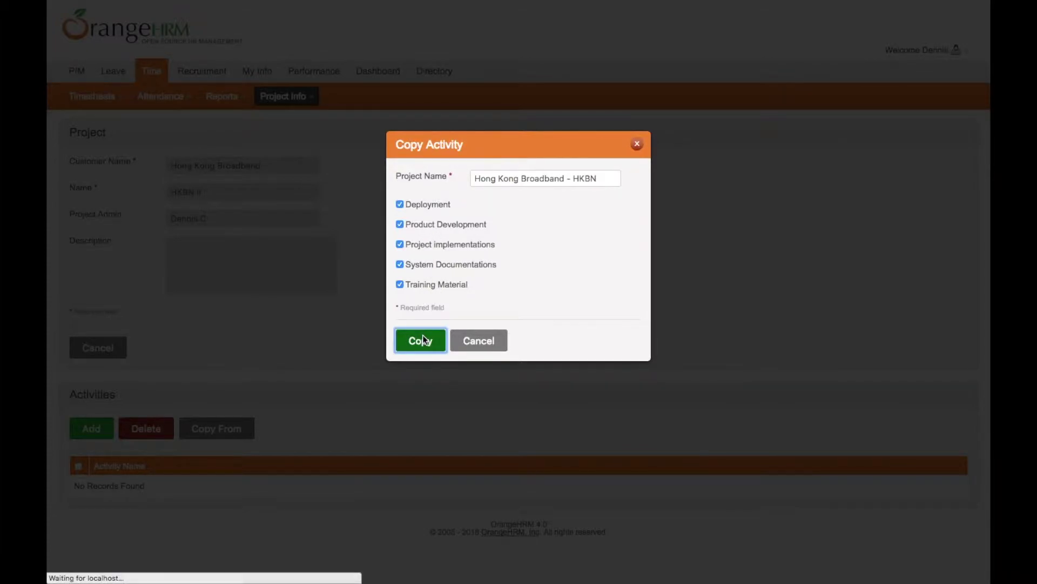
{"action": "scroll", "coordinate": [423, 338], "scroll_direction": "down", "scroll_amount": 2}
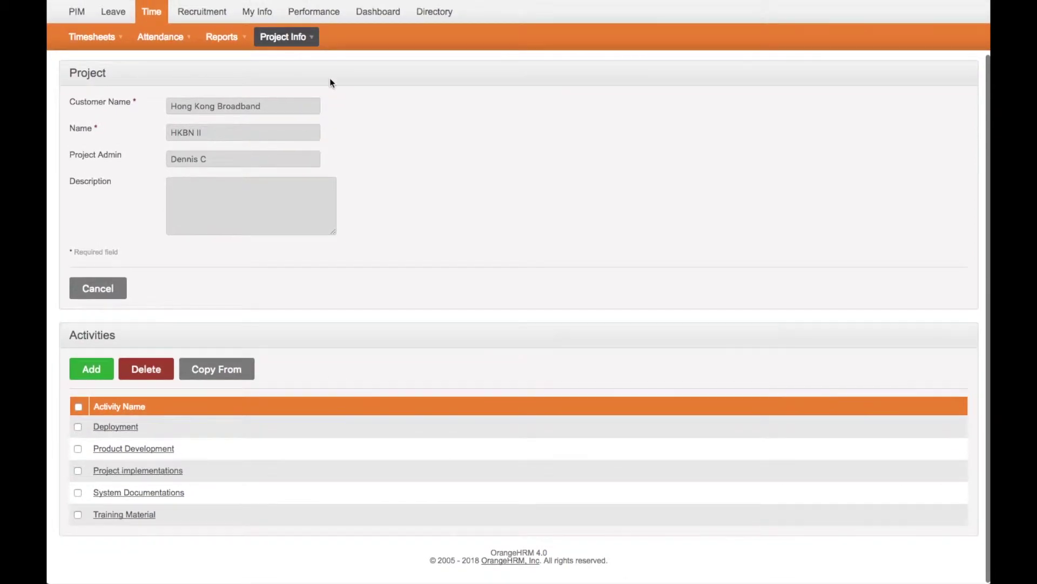
{"action": "mouse_move", "coordinate": [299, 41]}
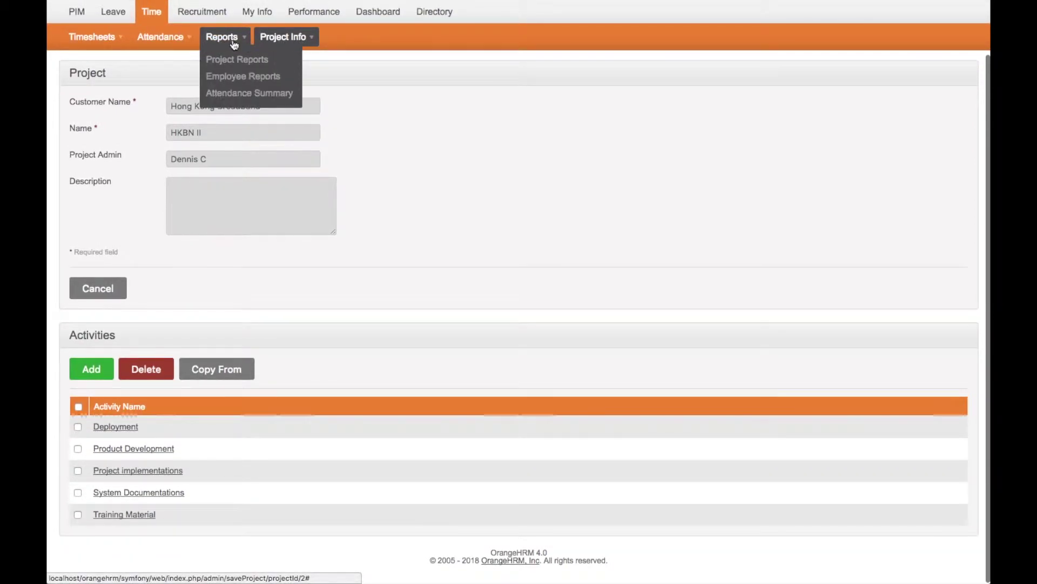
{"action": "scroll", "coordinate": [507, 178], "scroll_direction": "up", "scroll_amount": 2}
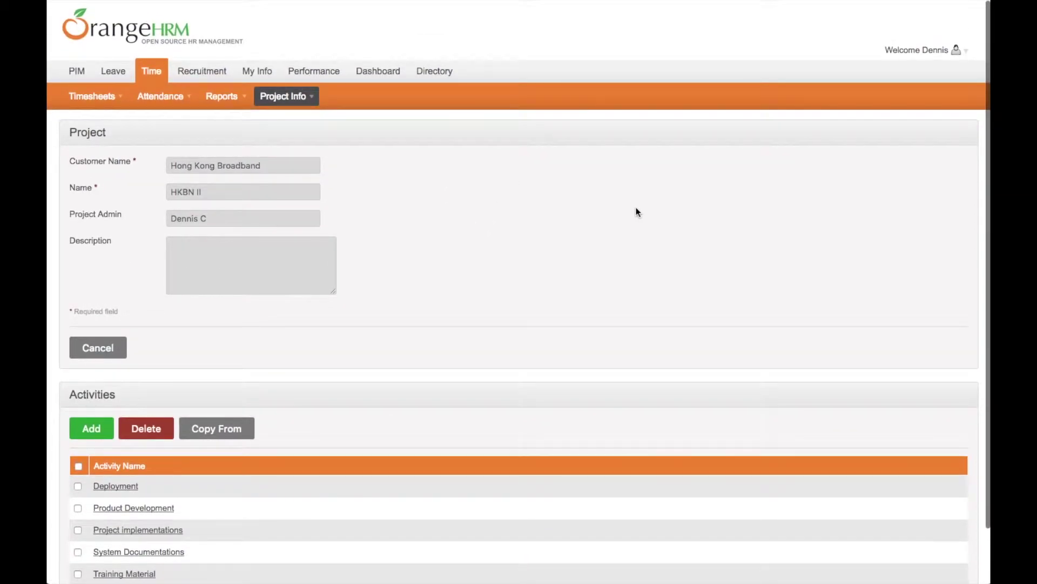
{"action": "left_click", "coordinate": [935, 51]}
Log out of the supervisor account and sign in as the employee.
{"action": "left_click", "coordinate": [907, 90]}
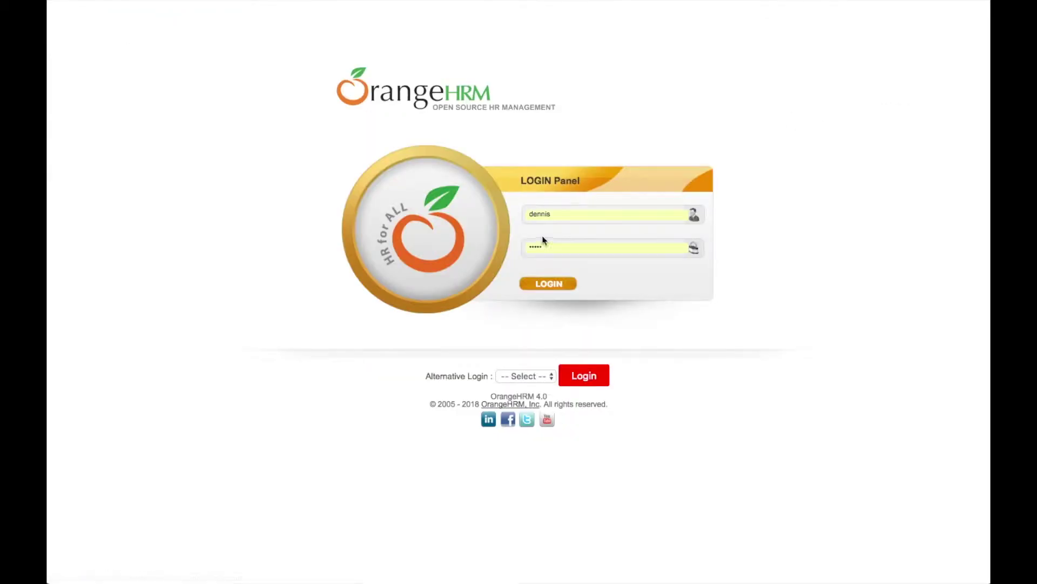
{"action": "left_click", "coordinate": [574, 217]}
{"action": "key", "text": "ctrl+a"}
{"action": "type", "text": "fion"}
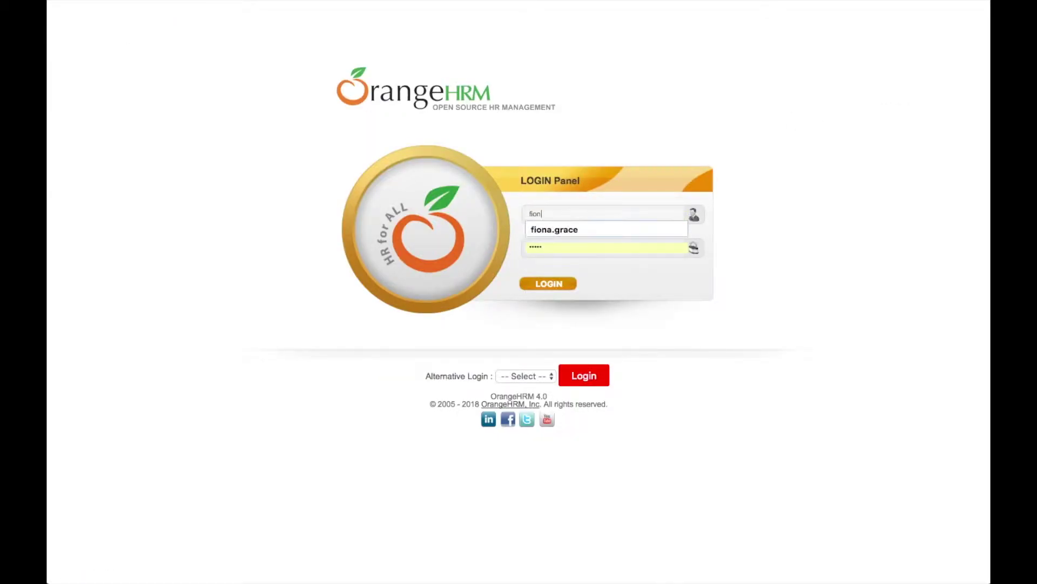
{"action": "left_click", "coordinate": [571, 229]}
{"action": "left_click", "coordinate": [549, 283]}
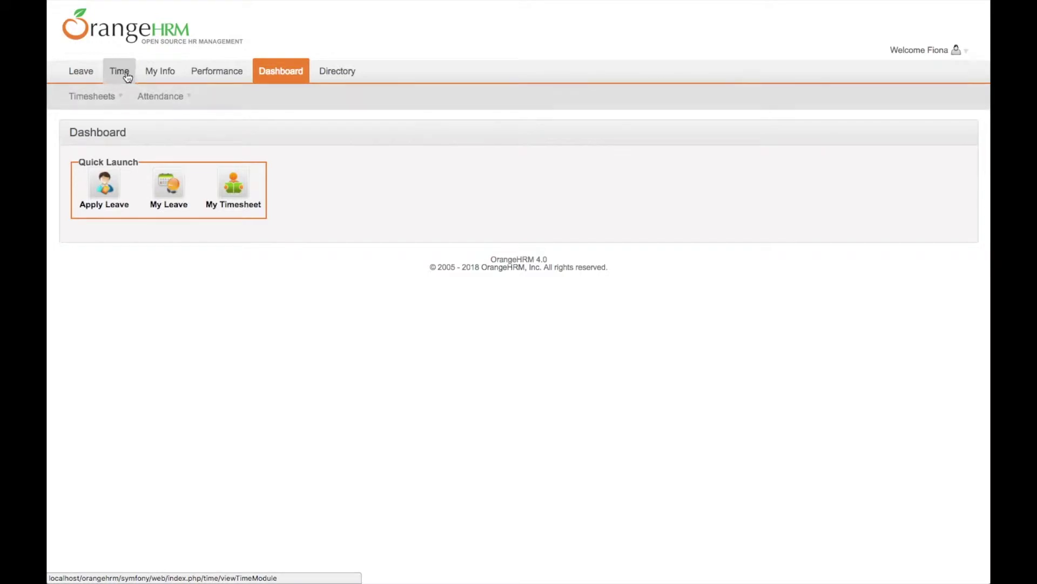
Open My Timesheets and edit the week of 2018-01-29 to 2018-02-04.
{"action": "mouse_move", "coordinate": [95, 101]}
{"action": "left_click", "coordinate": [96, 128]}
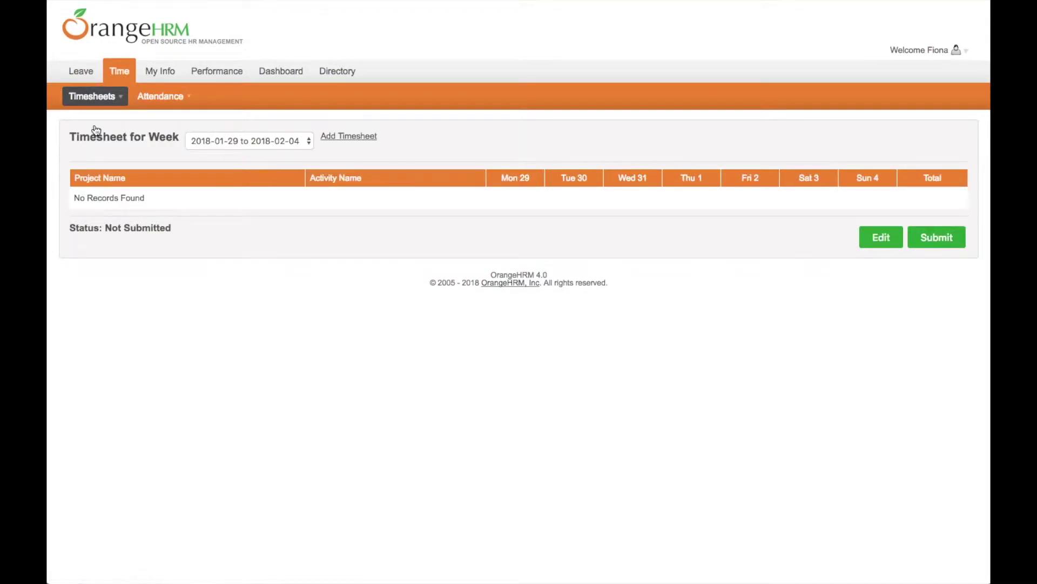
{"action": "left_click", "coordinate": [892, 239]}
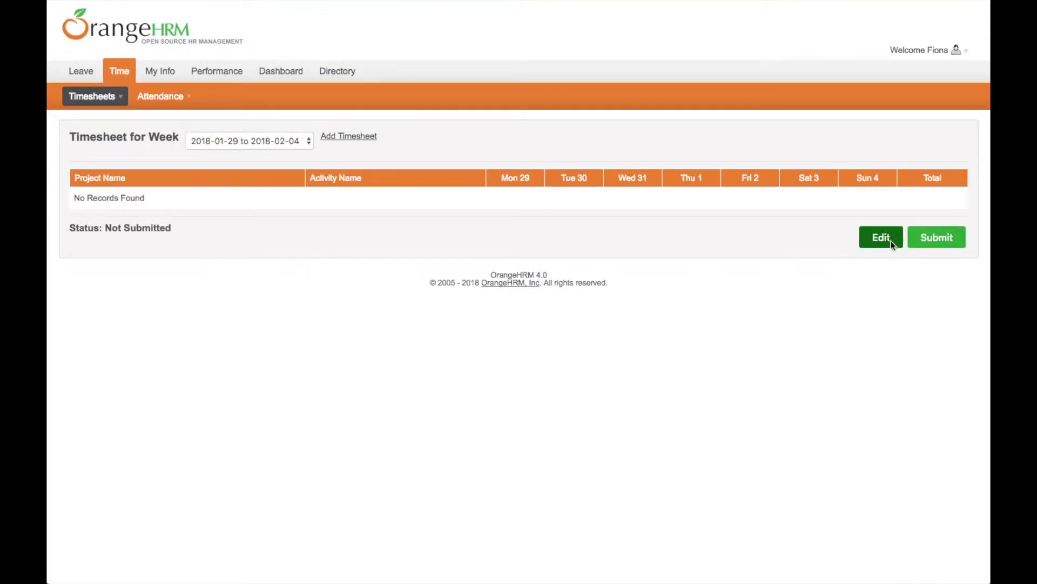
Fill the first row: HKBN II, Product Development, 8 hours on Monday and Tuesday.
{"action": "left_click", "coordinate": [237, 189]}
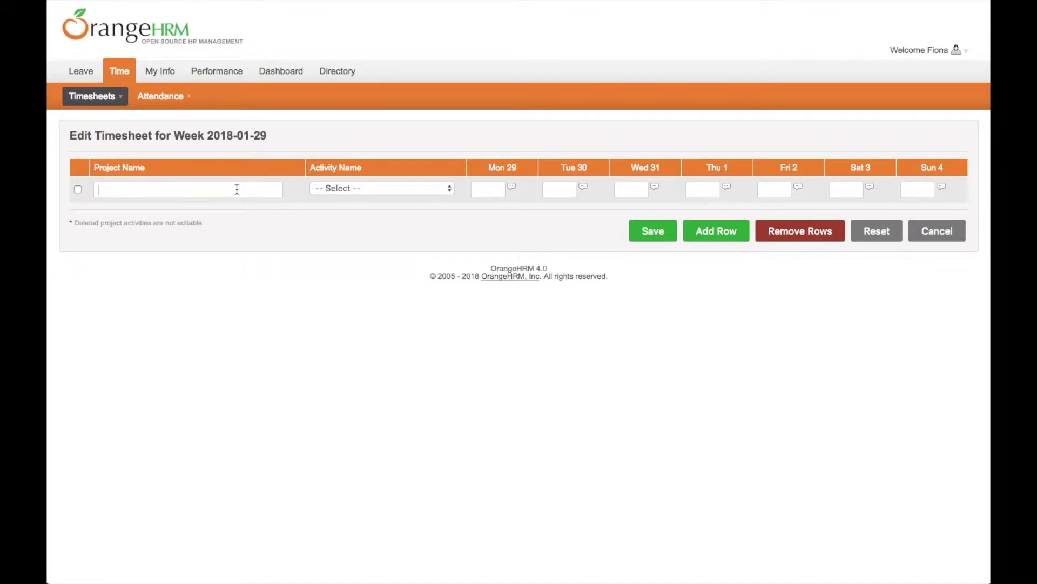
{"action": "type", "text": "hong"}
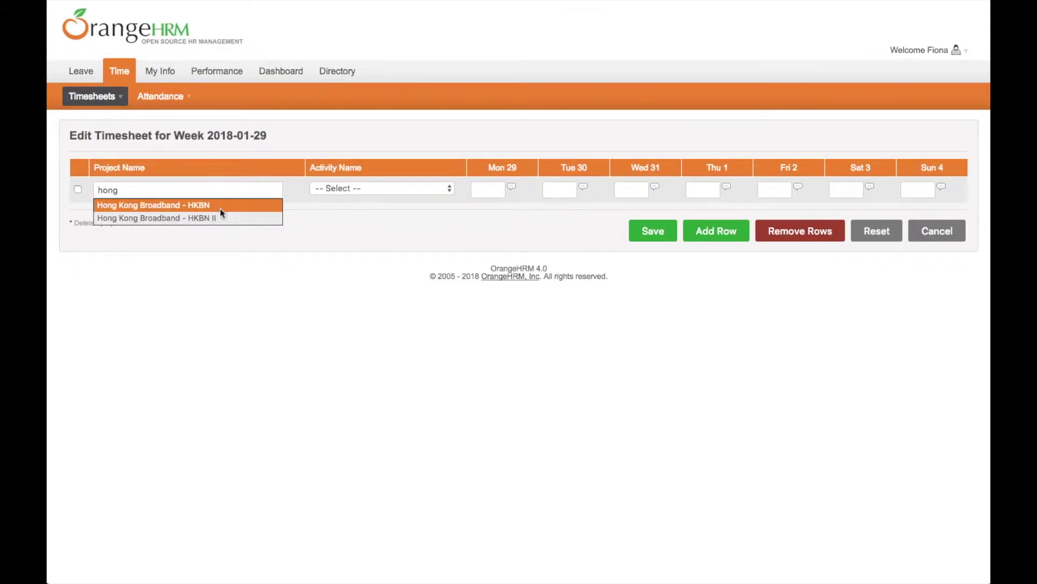
{"action": "left_click", "coordinate": [217, 218]}
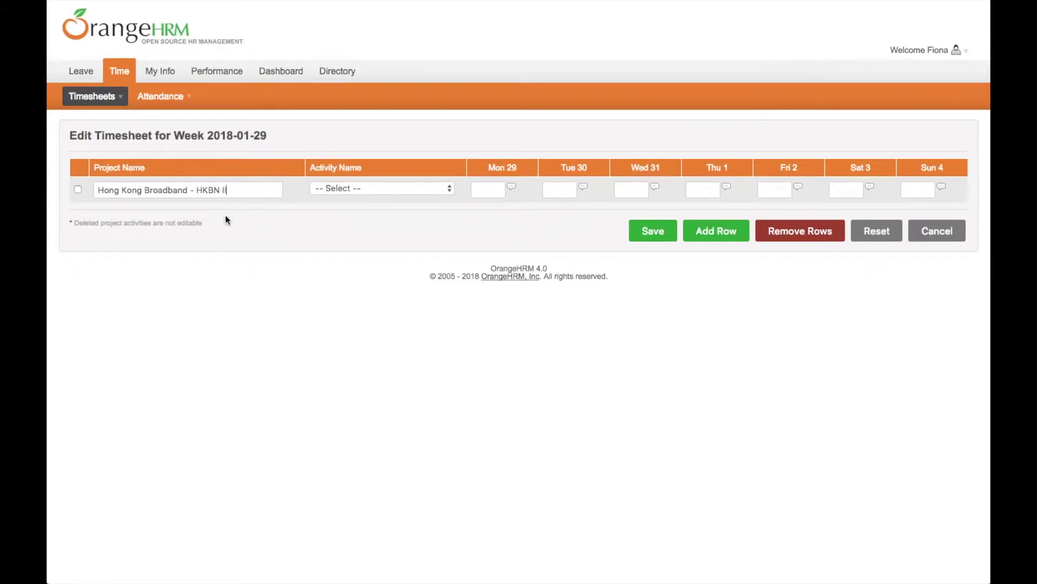
{"action": "left_click", "coordinate": [355, 189]}
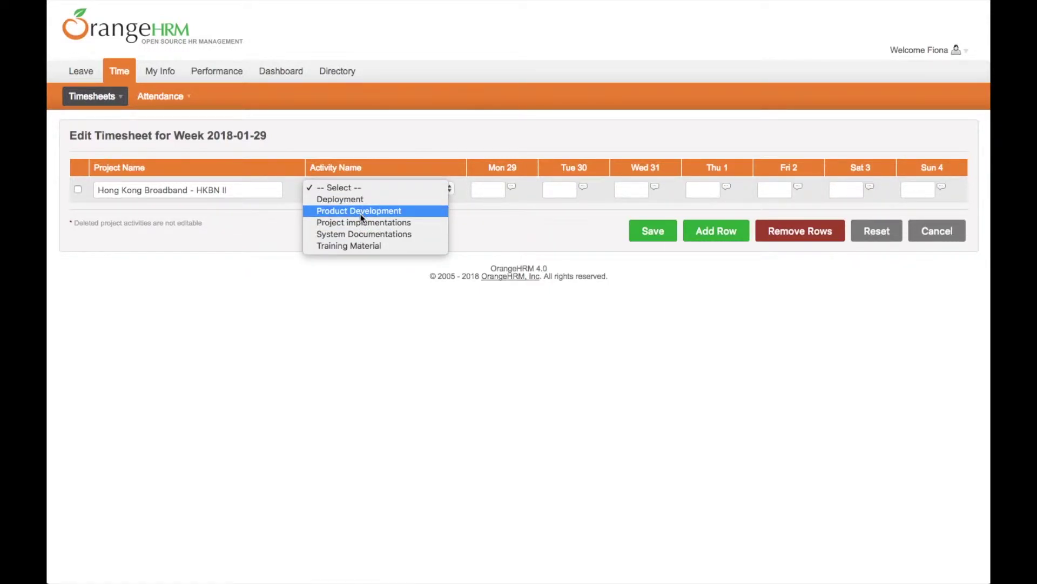
{"action": "left_click", "coordinate": [361, 211]}
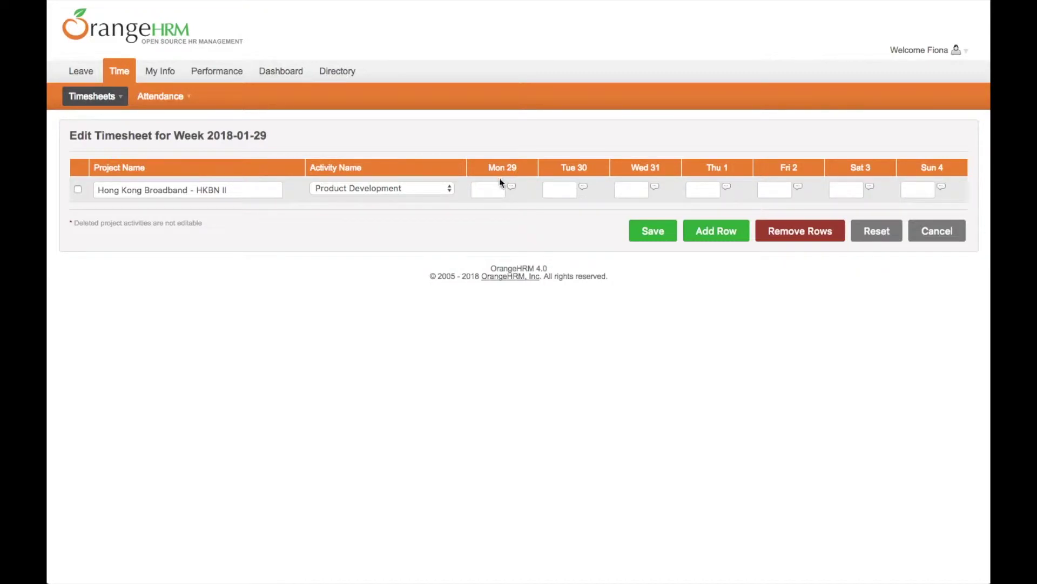
{"action": "left_click", "coordinate": [489, 194]}
{"action": "type", "text": "9"}
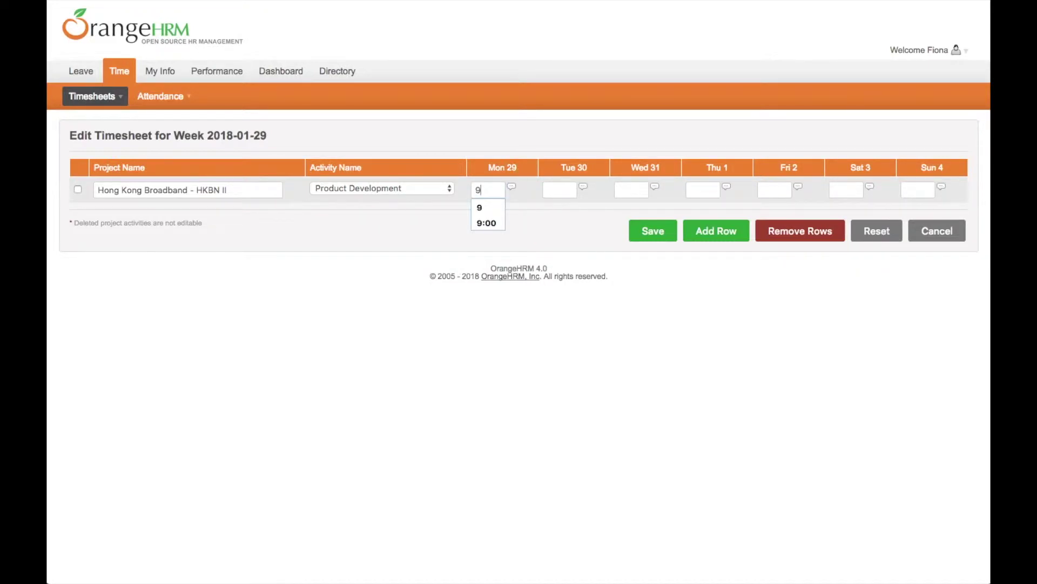
{"action": "left_click", "coordinate": [490, 209]}
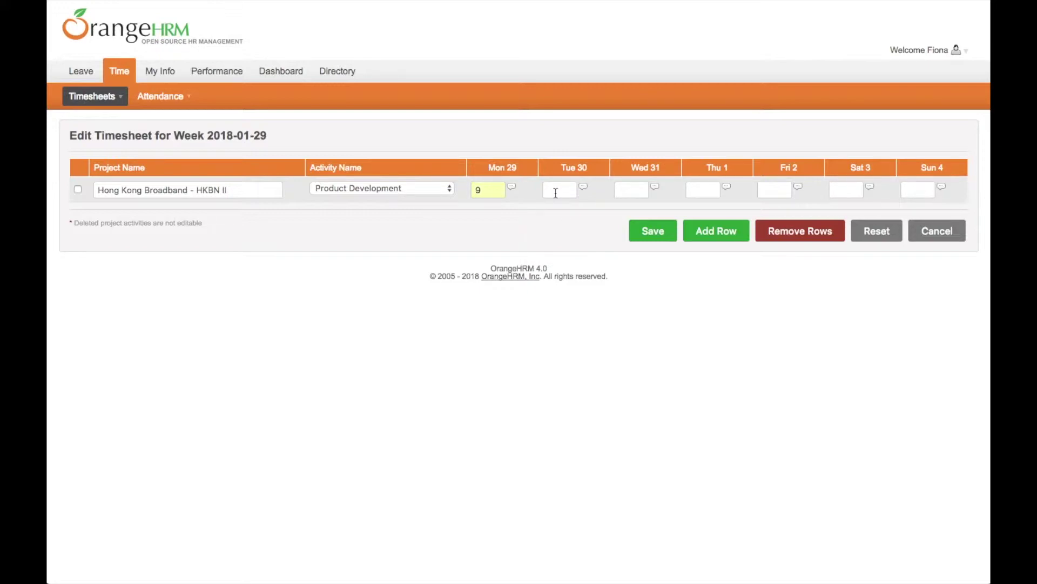
{"action": "key", "text": "BackSpace"}
{"action": "type", "text": "8"}
{"action": "left_click", "coordinate": [545, 194]}
{"action": "type", "text": "8"}
Add a second row: HKBN II, System Documentations, 8 hours on Wednesday and Thursday.
{"action": "left_click", "coordinate": [714, 231]}
{"action": "left_click", "coordinate": [200, 218]}
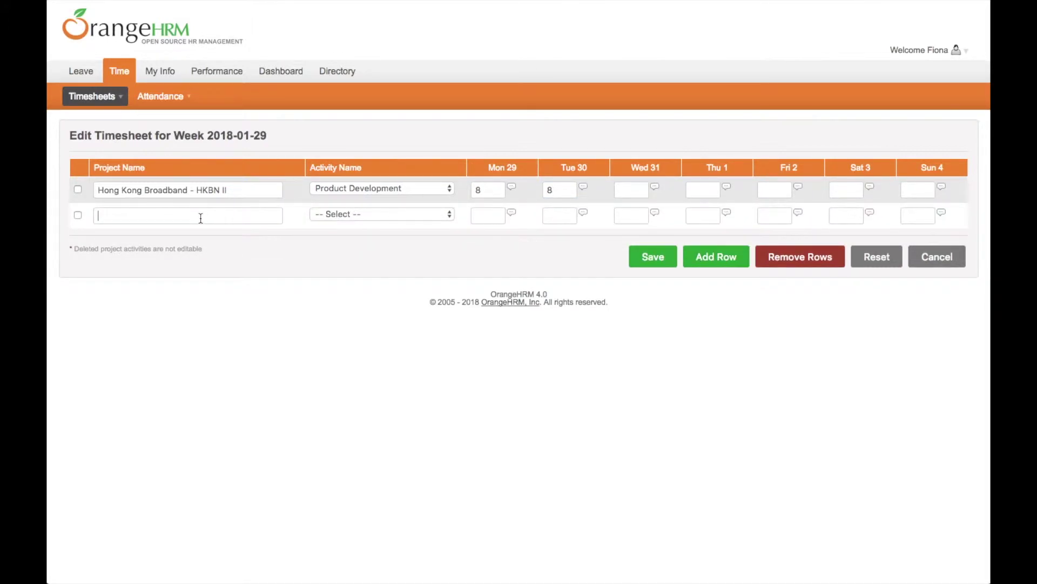
{"action": "type", "text": "hong"}
{"action": "left_click", "coordinate": [192, 241]}
{"action": "left_click", "coordinate": [364, 215]}
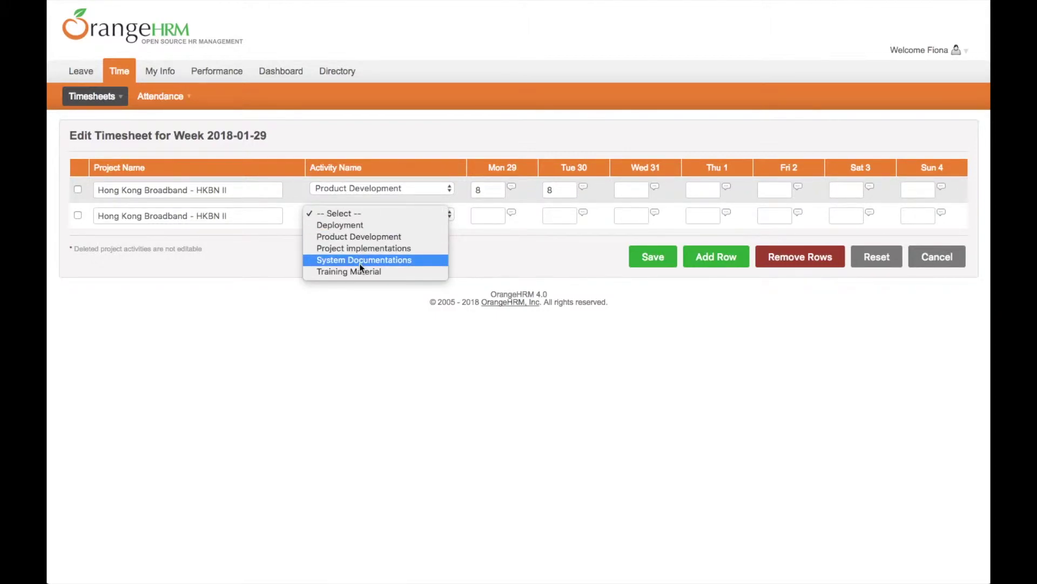
{"action": "left_click", "coordinate": [359, 264]}
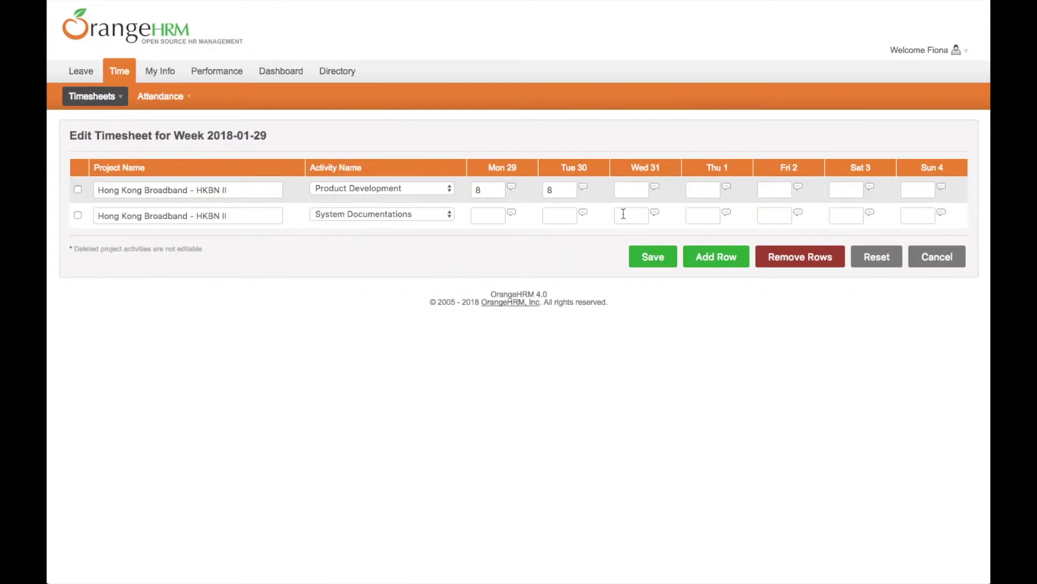
{"action": "type", "text": "8"}
{"action": "left_click", "coordinate": [701, 221]}
{"action": "type", "text": "88"}
Save the week of 2018-01-29 timesheet and submit it, leaving it Submitted.
{"action": "left_click", "coordinate": [657, 260]}
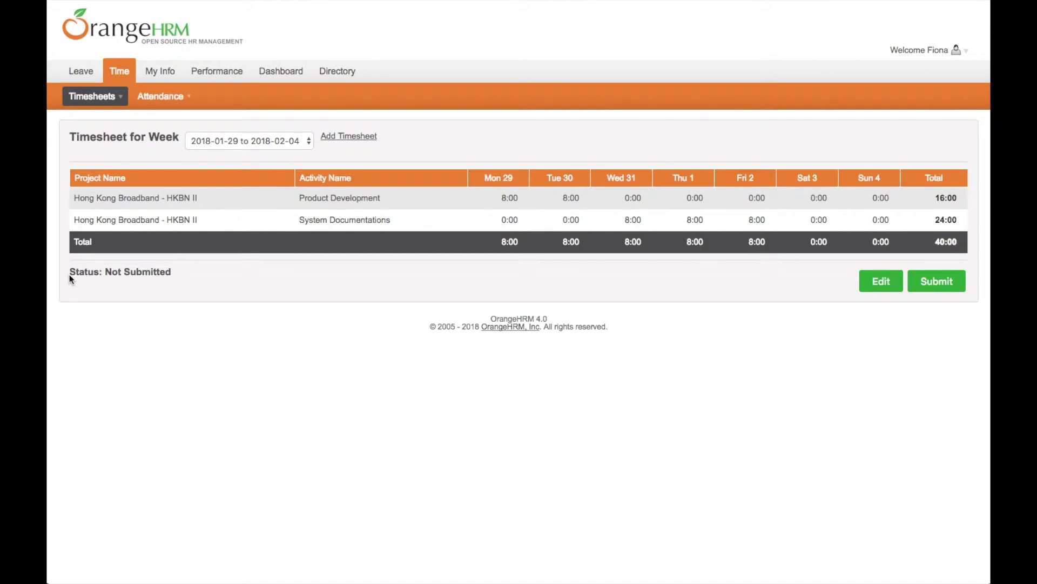
{"action": "left_click", "coordinate": [937, 284]}
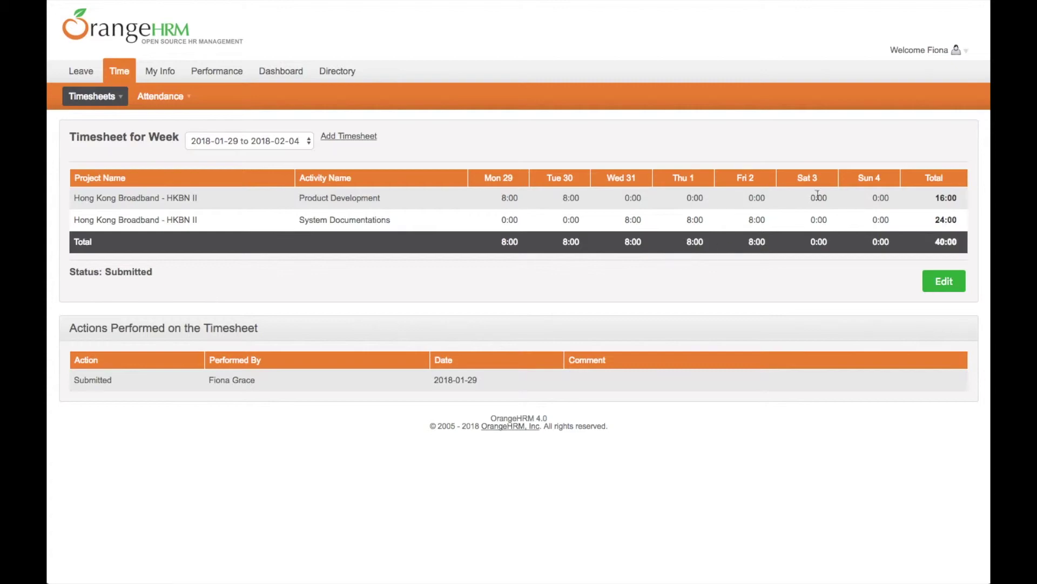
{"action": "left_click", "coordinate": [930, 52]}
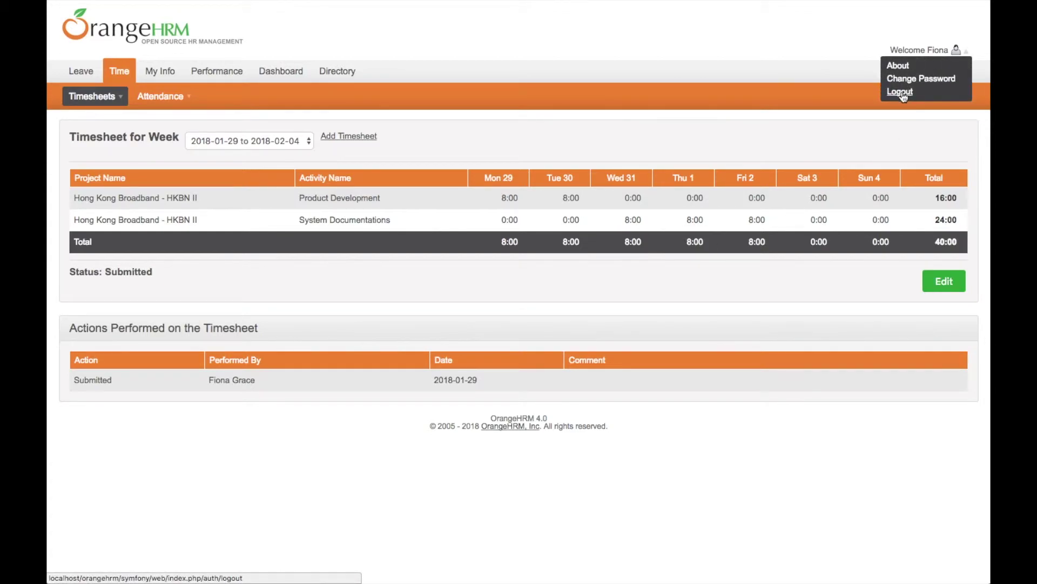
Sign in as the supervisor and open the employee's pending 2018-01-29 timesheet.
{"action": "left_click", "coordinate": [900, 92]}
{"action": "left_click", "coordinate": [557, 291]}
{"action": "mouse_move", "coordinate": [155, 98]}
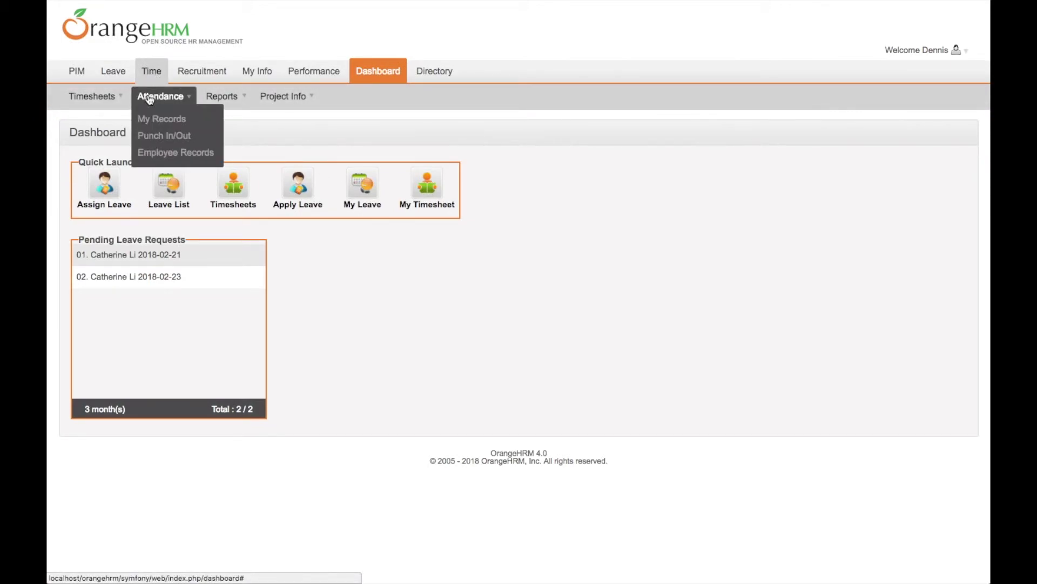
{"action": "mouse_move", "coordinate": [92, 96]}
{"action": "left_click", "coordinate": [108, 136]}
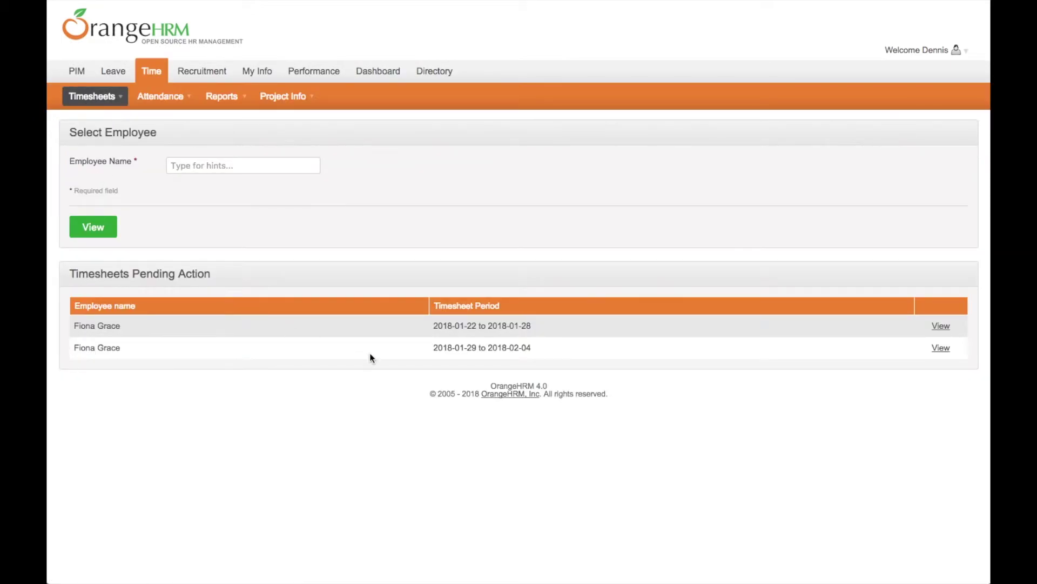
{"action": "left_click_drag", "start_coordinate": [460, 347], "coordinate": [539, 348]}
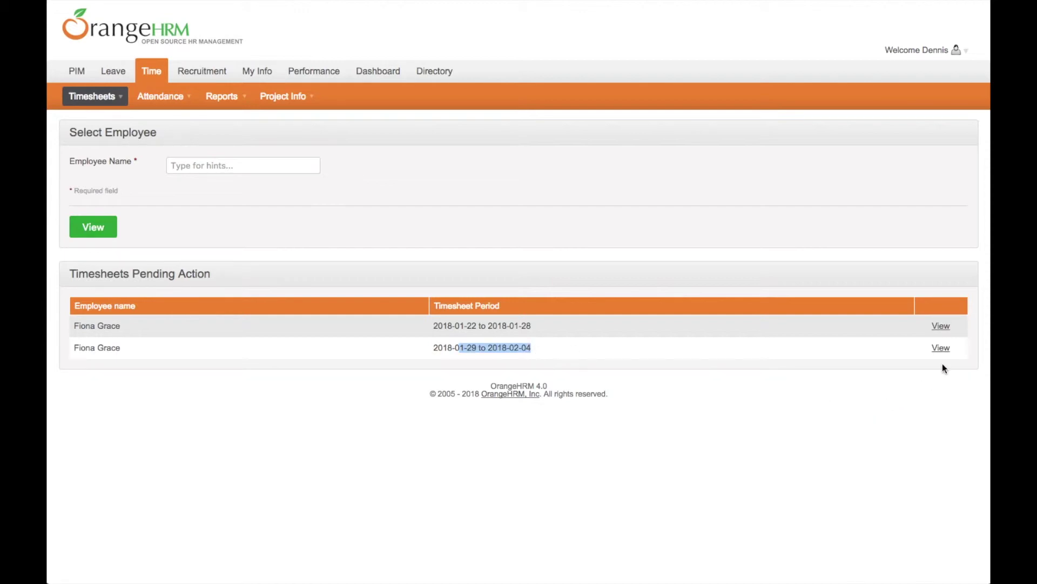
{"action": "left_click", "coordinate": [941, 348]}
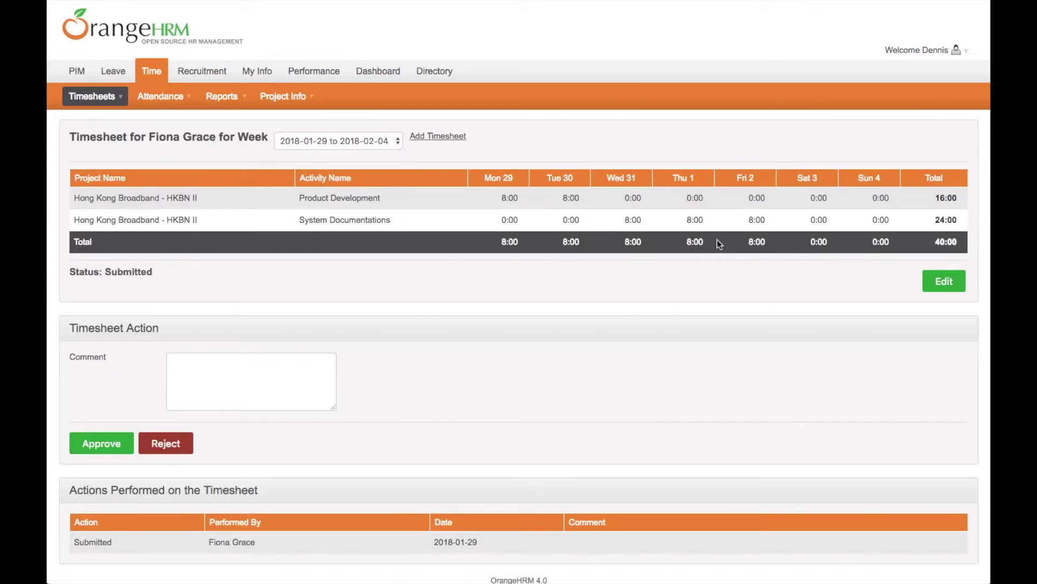
Approve the timesheet with the comment 'good'.
{"action": "scroll", "coordinate": [169, 349], "scroll_direction": "down", "scroll_amount": 1}
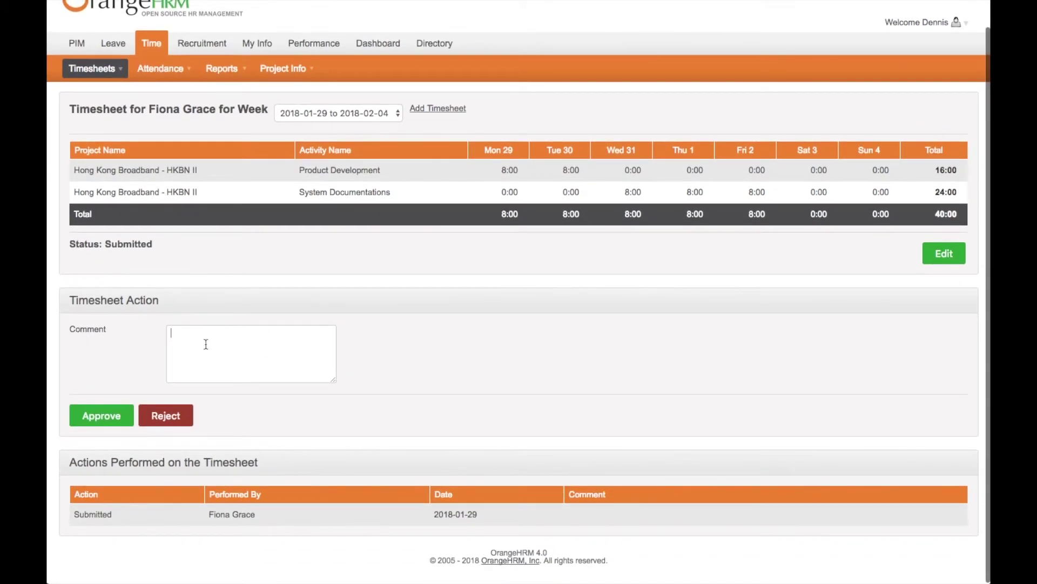
{"action": "left_click", "coordinate": [205, 344]}
{"action": "type", "text": "good"}
{"action": "left_click", "coordinate": [109, 414]}
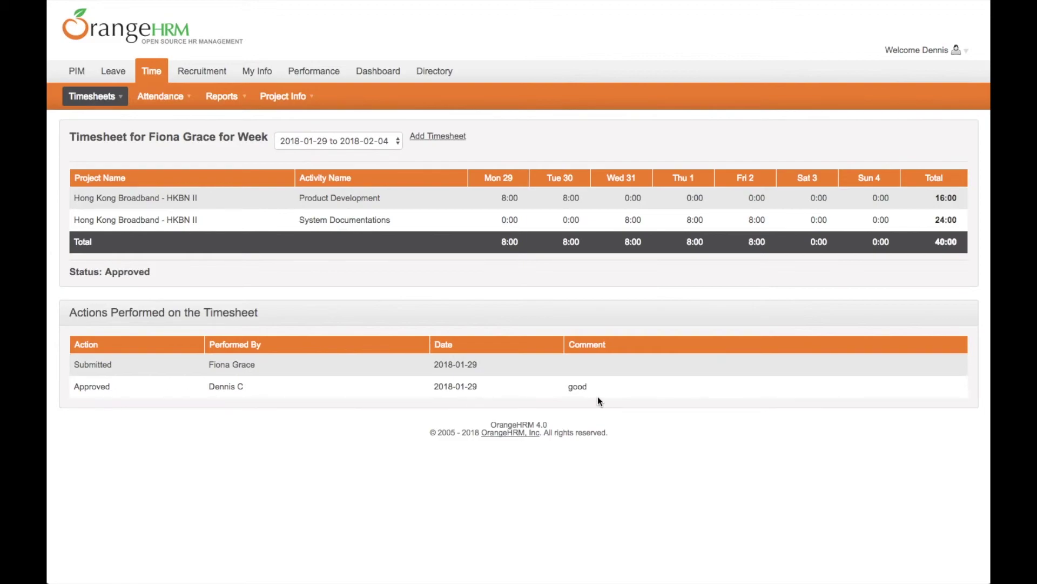
{"action": "scroll", "coordinate": [696, 389], "scroll_direction": "up", "scroll_amount": 1}
{"action": "scroll", "coordinate": [695, 390], "scroll_direction": "down", "scroll_amount": 1}
Log out of the supervisor account and sign back in as the employee using her saved login.
{"action": "left_click", "coordinate": [919, 50]}
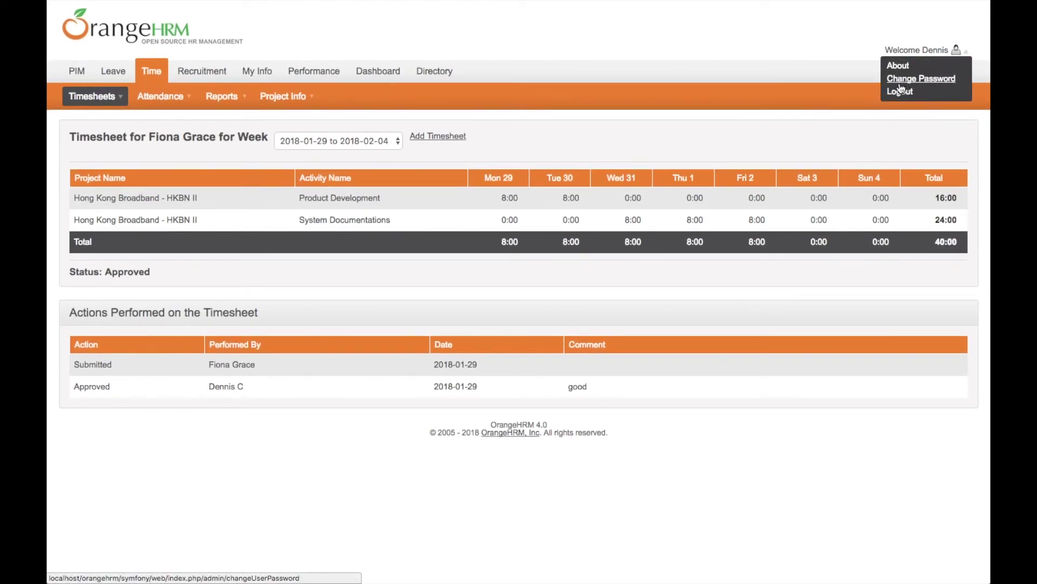
{"action": "left_click", "coordinate": [900, 93]}
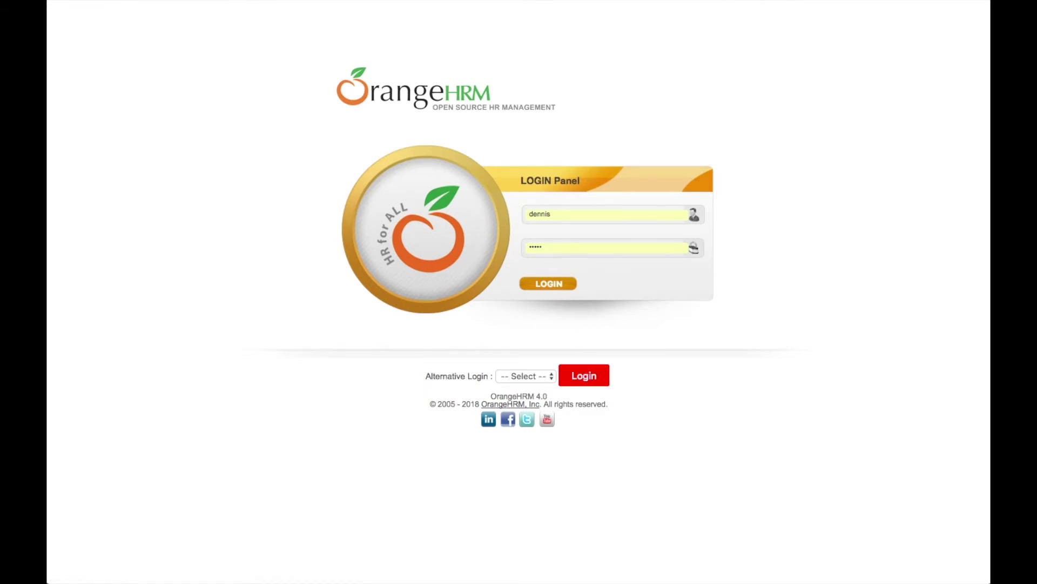
{"action": "left_click", "coordinate": [582, 219]}
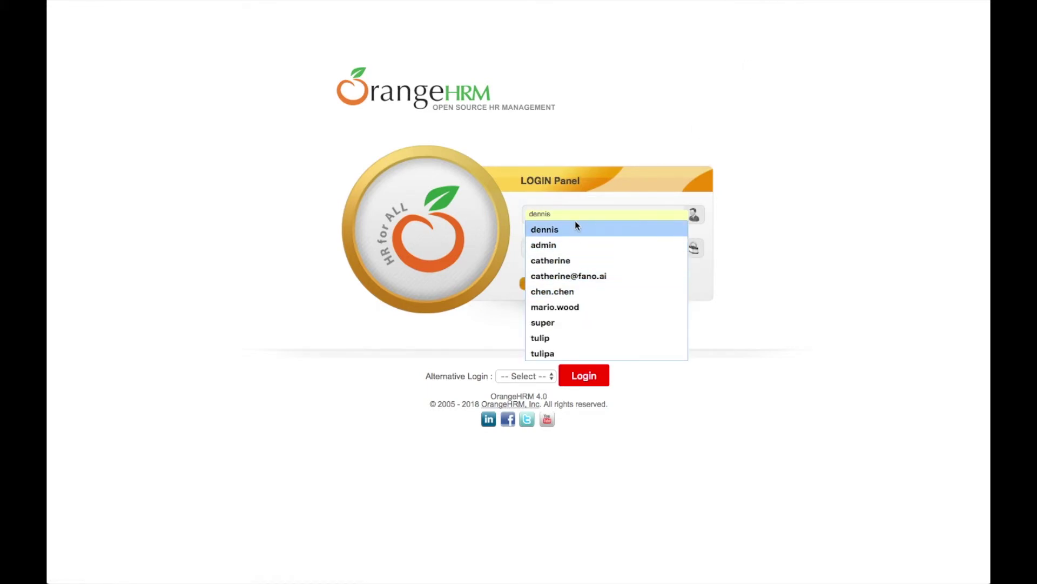
{"action": "type", "text": "fion"}
{"action": "left_click", "coordinate": [574, 229]}
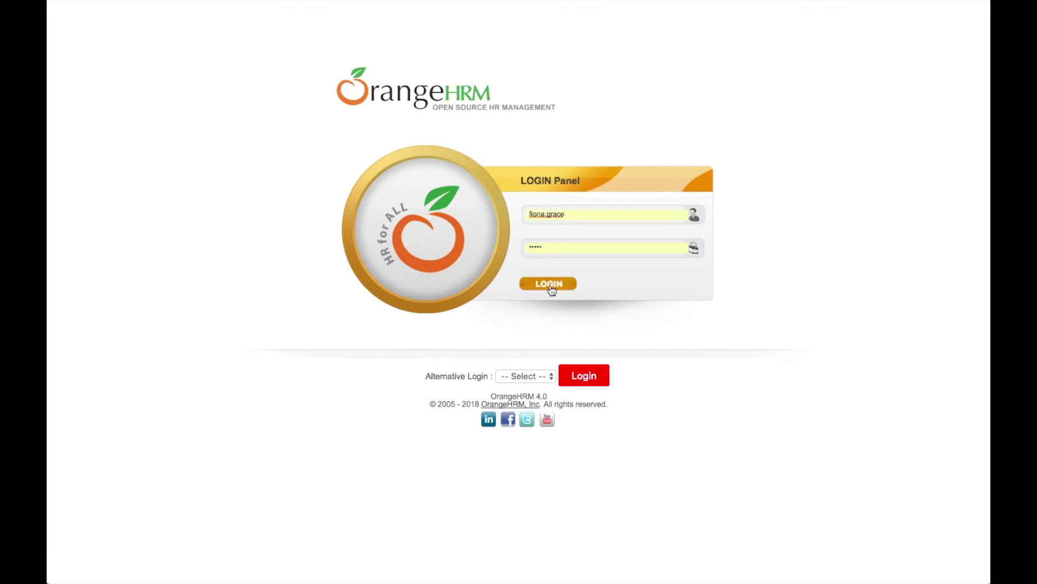
{"action": "key", "text": "Return"}
Open the employee's own timesheet for 2018-01-29 to 2018-02-04, now showing Approved with comment 'good'.
{"action": "mouse_move", "coordinate": [121, 75]}
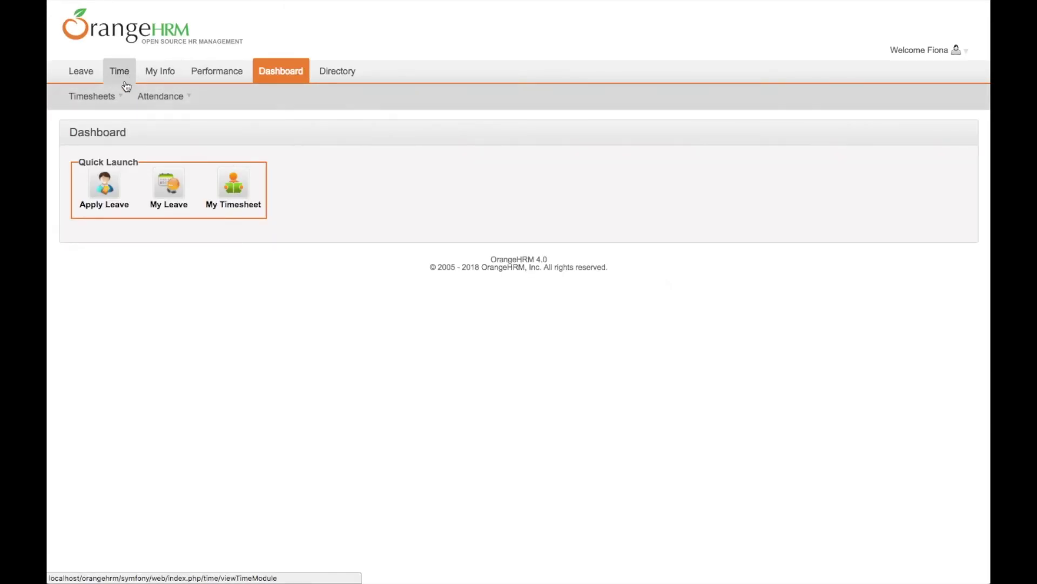
{"action": "mouse_move", "coordinate": [104, 99]}
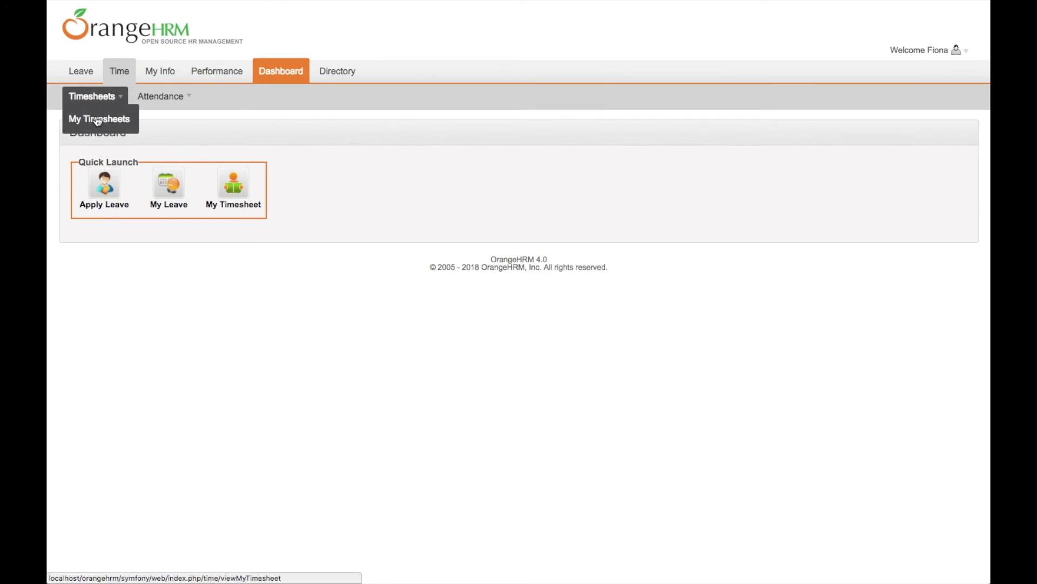
{"action": "left_click", "coordinate": [97, 119]}
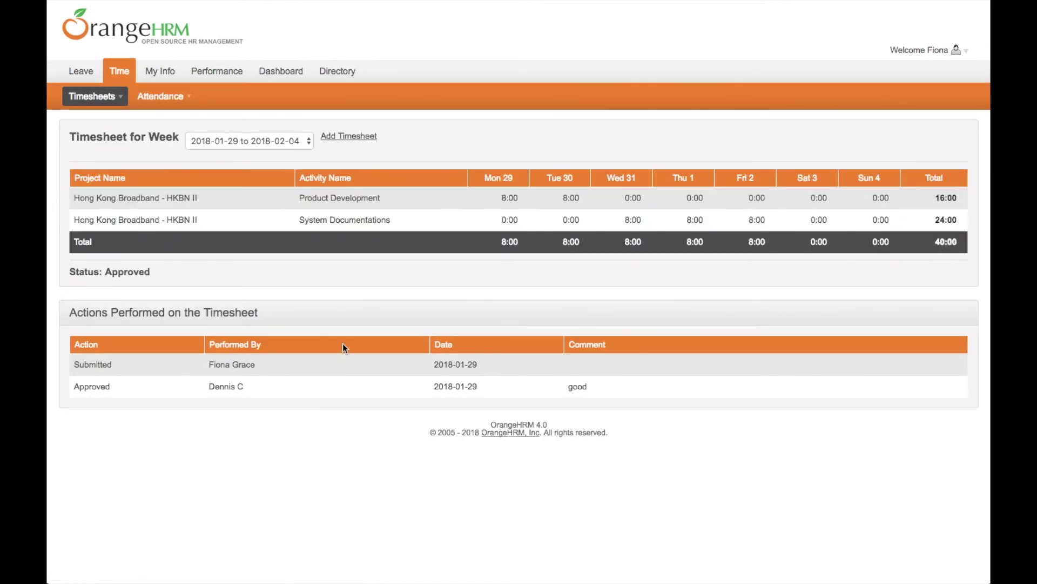